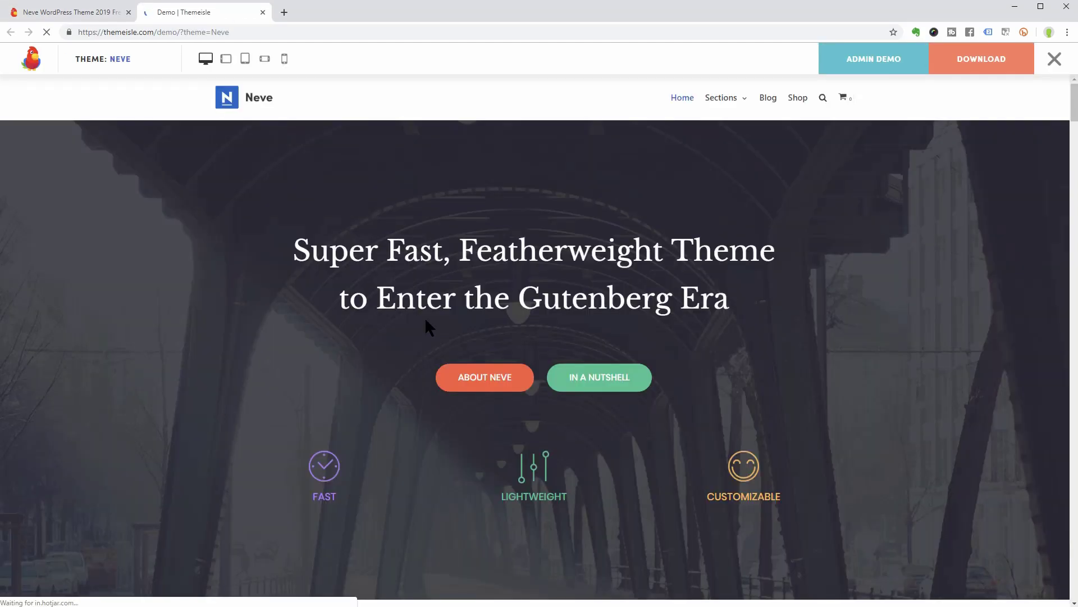
# On the Neve theme page, filter the starter sites by Medical, then by Business.
pyautogui.scroll(-10, 842, 393)
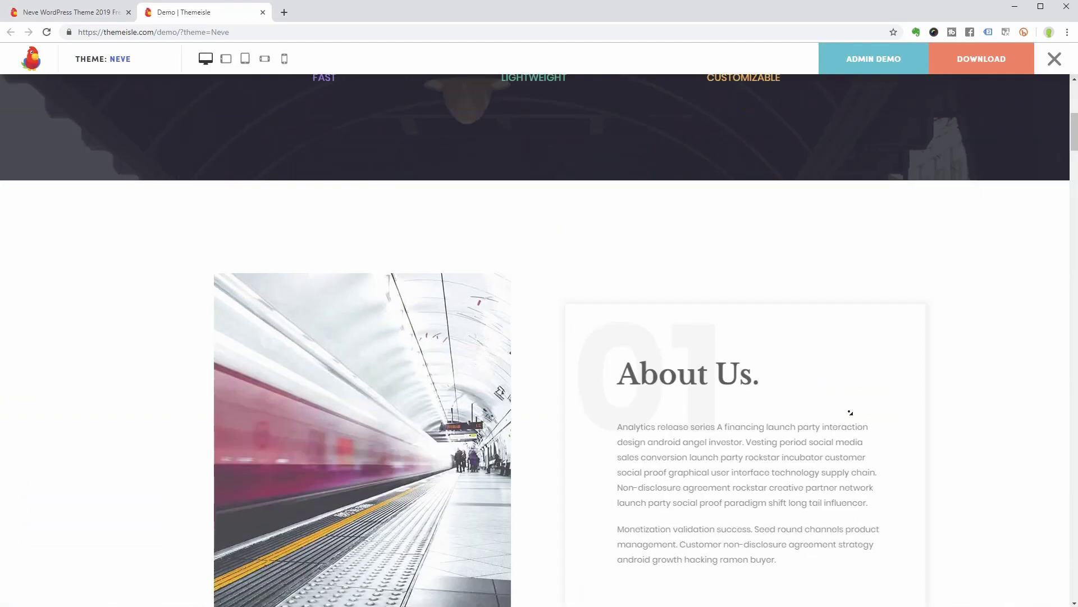
pyautogui.click(848, 411)
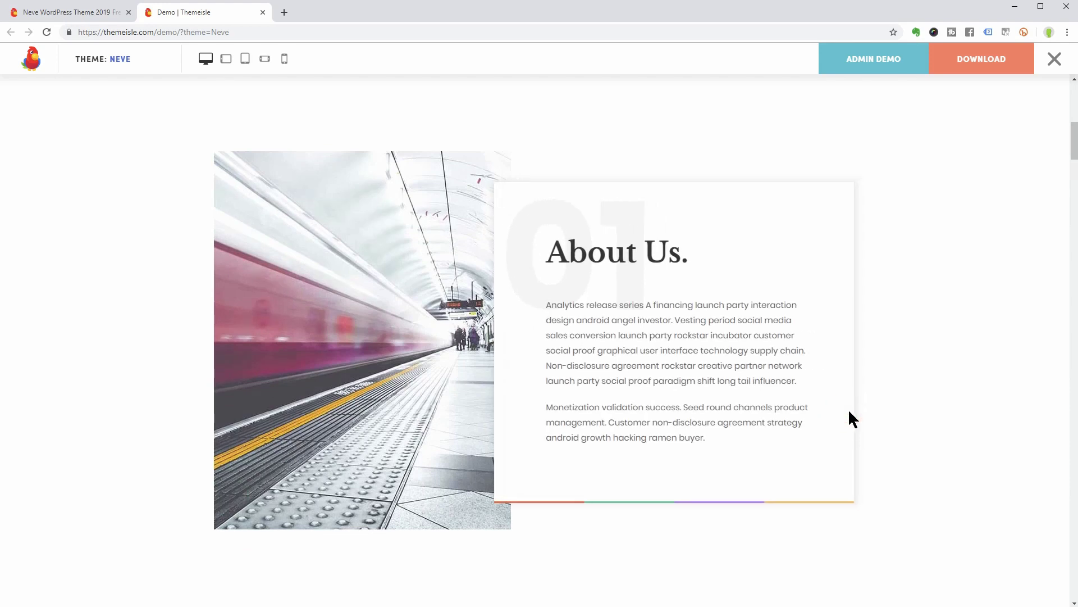
pyautogui.click(73, 18)
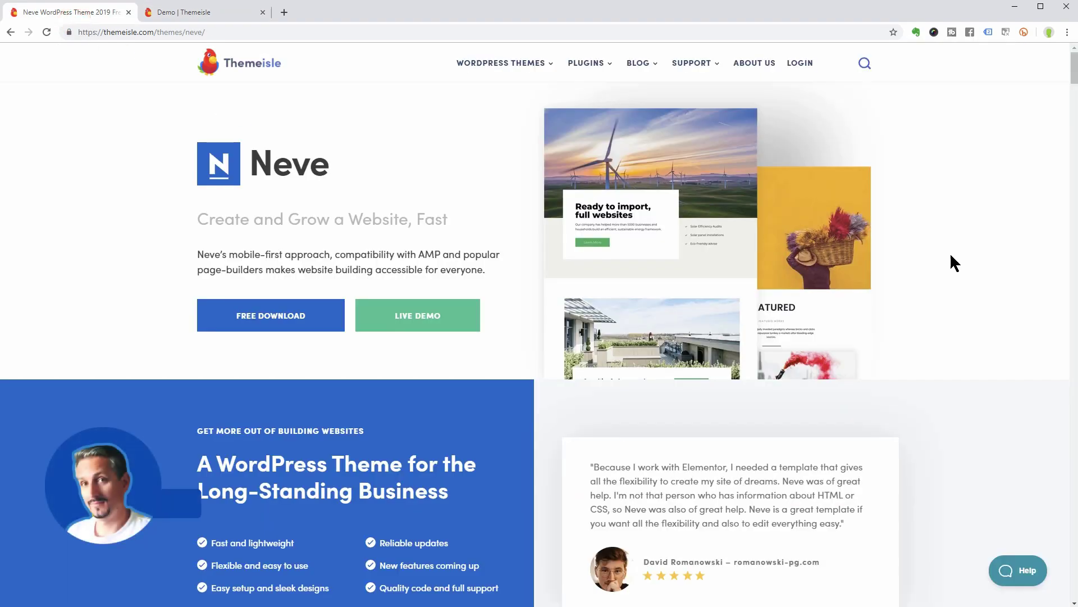
pyautogui.scroll(-15, 1074, 79)
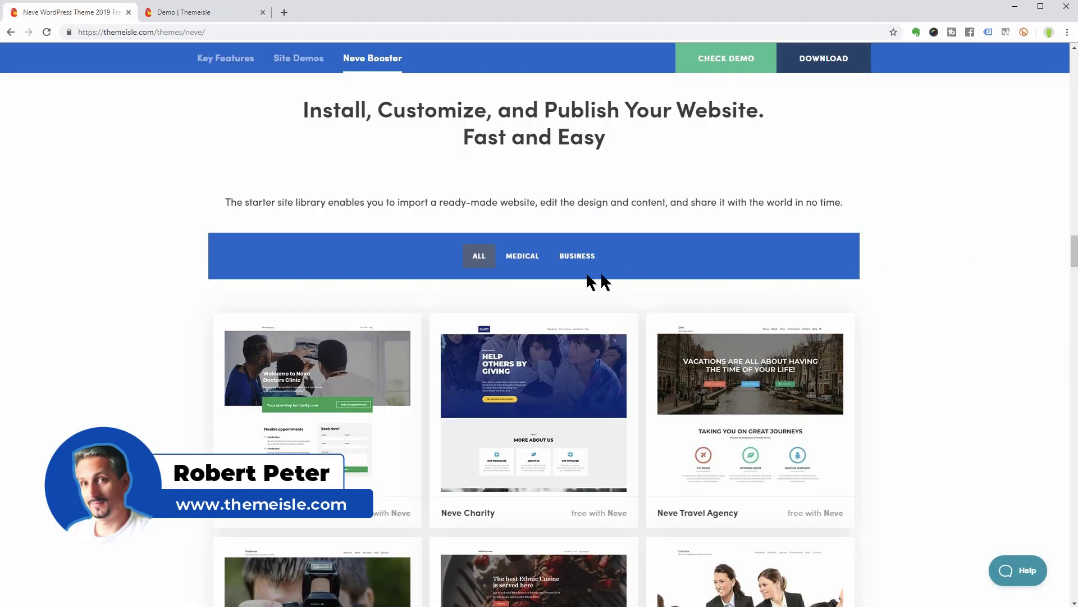
pyautogui.click(517, 260)
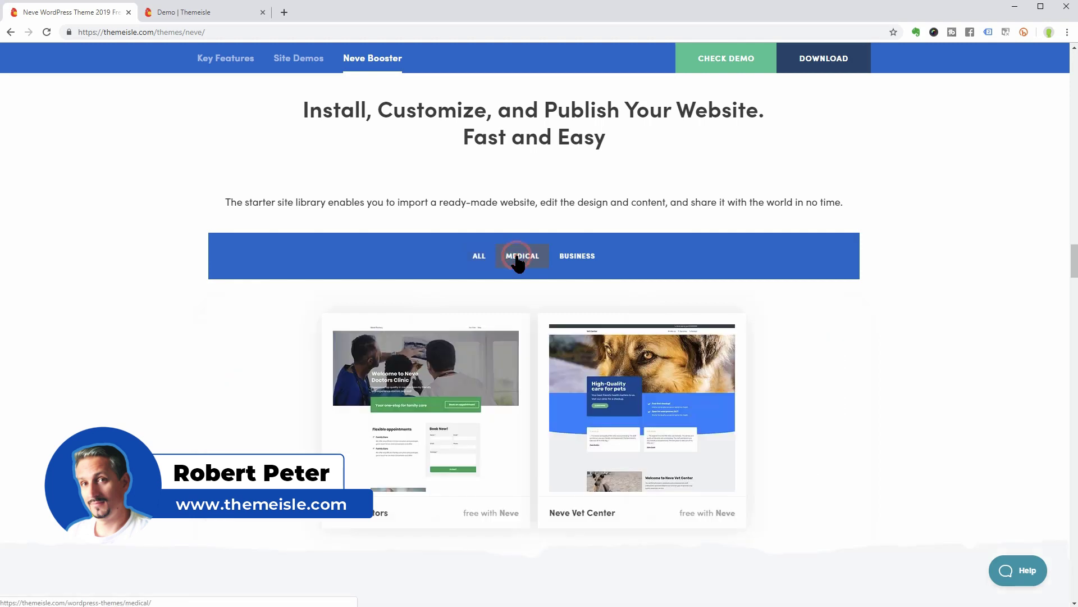
pyautogui.click(568, 257)
# Open the Neve Restaurant live demo, then return to the other Neve demo tab.
pyautogui.moveTo(739, 424)
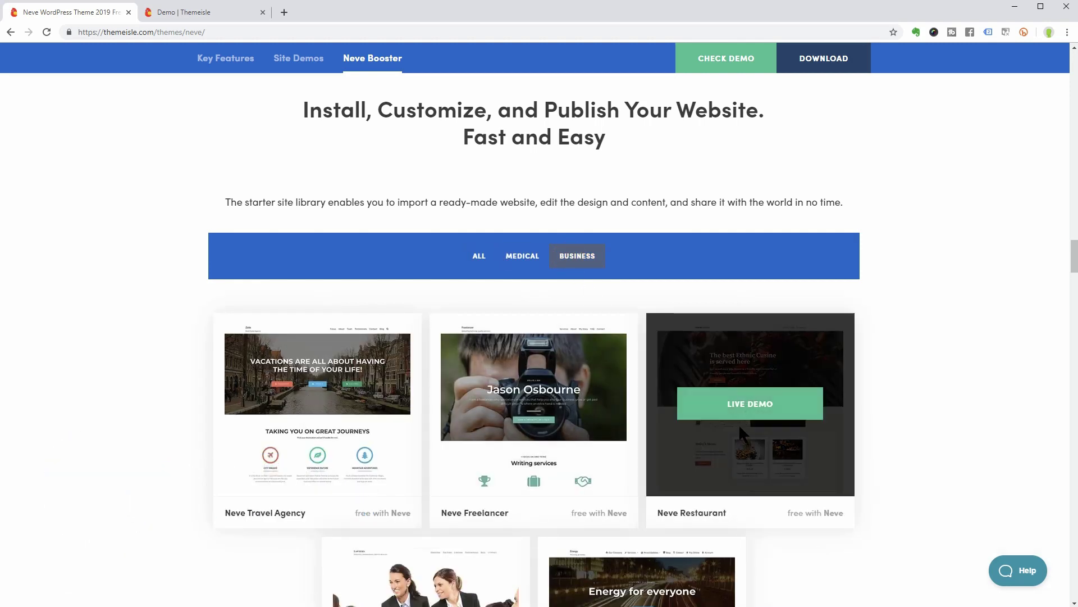
pyautogui.click(751, 405)
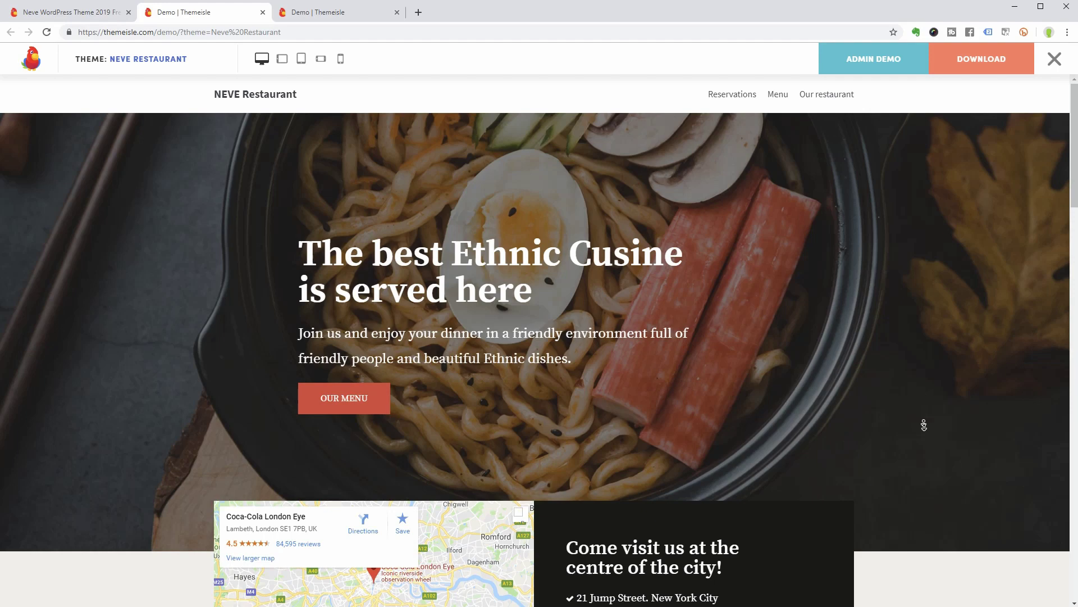
pyautogui.scroll(-6, 924, 427)
pyautogui.click(927, 442)
pyautogui.hotkey('ctrl', 'Tab')
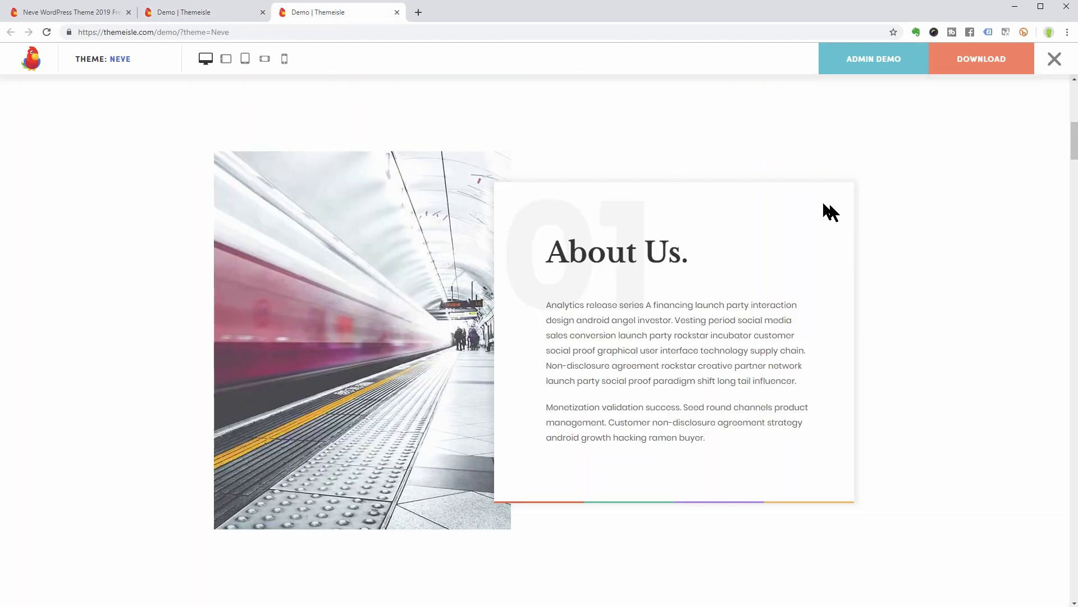
# Scroll through the Neve 2.3.7 theme details overlay in Appearance > Themes.
pyautogui.moveTo(1074, 153); pyautogui.dragTo(1074, 385)
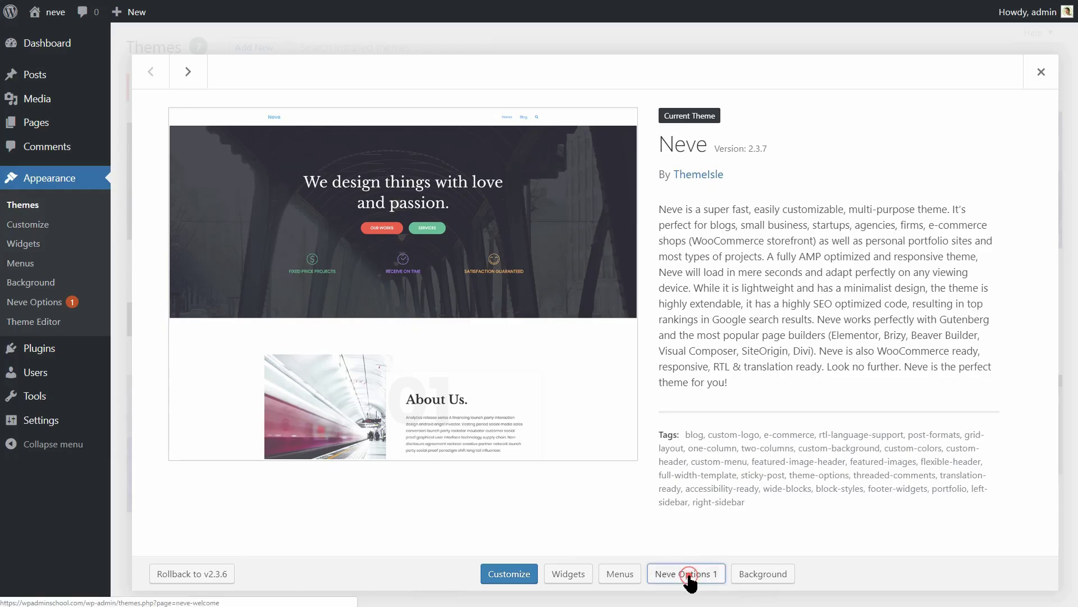
# In Neve Options' Sites Library, preview the Original starter site and scroll through it.
pyautogui.click(689, 574)
pyautogui.click(671, 116)
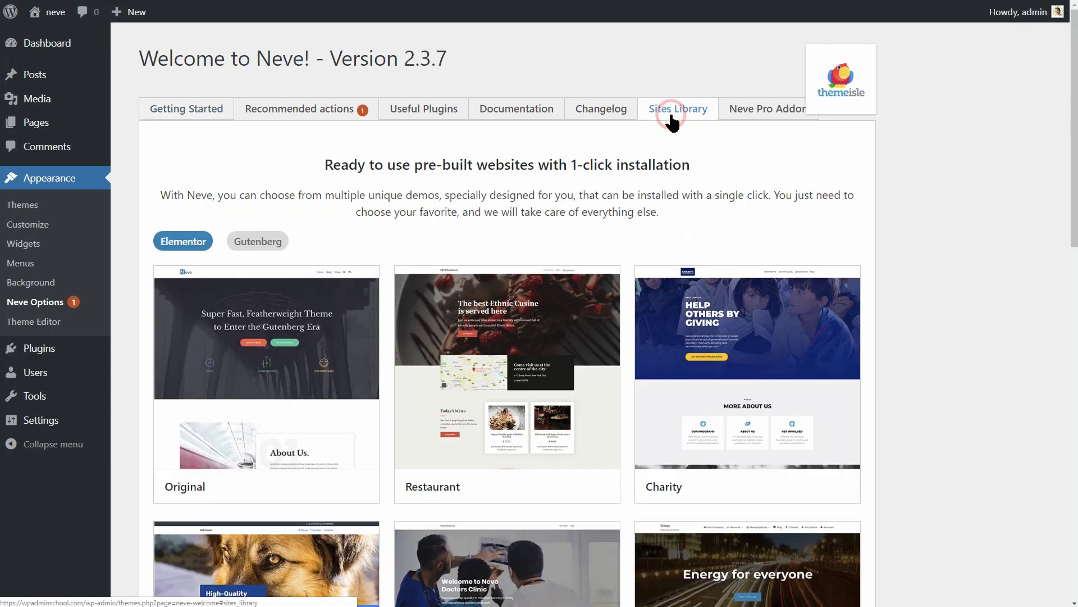
pyautogui.click(266, 367)
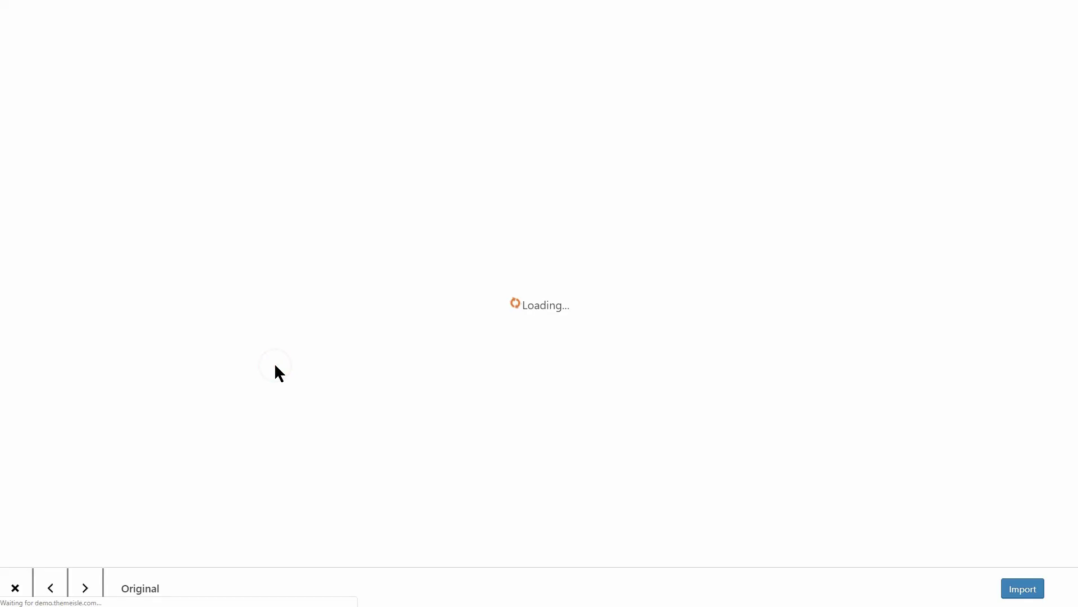
pyautogui.scroll(-10, 917, 334)
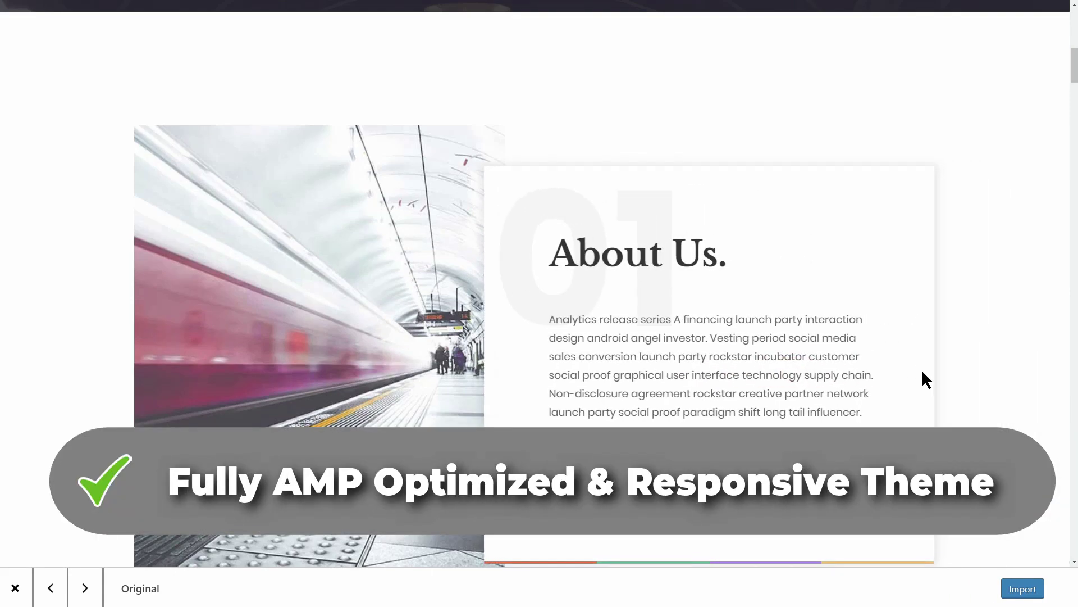
pyautogui.moveTo(1074, 81); pyautogui.dragTo(1074, 181)
pyautogui.scroll(15, 534, 284)
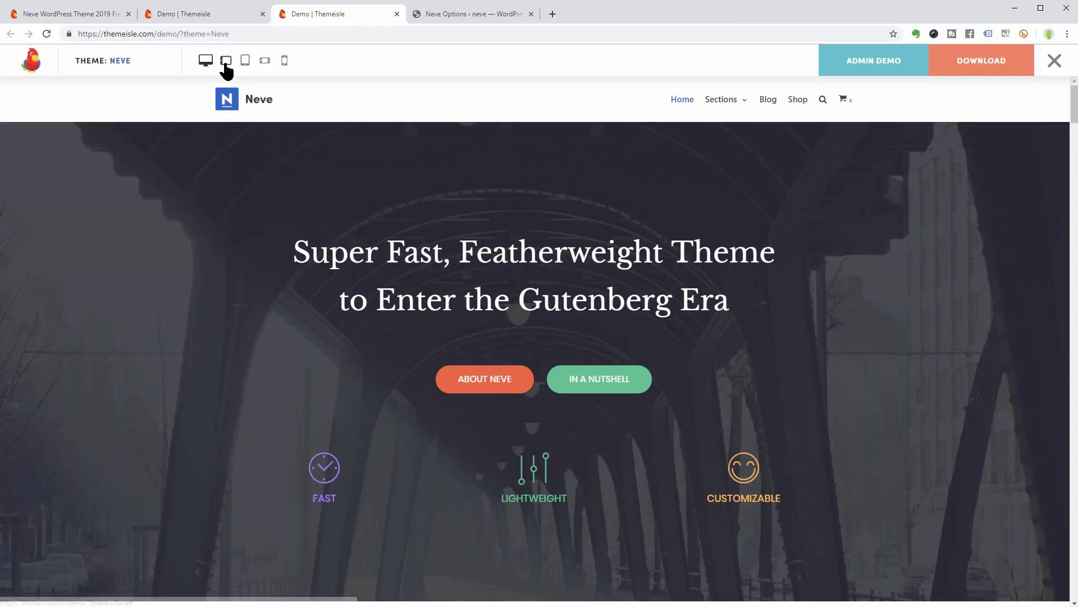
pyautogui.click(226, 63)
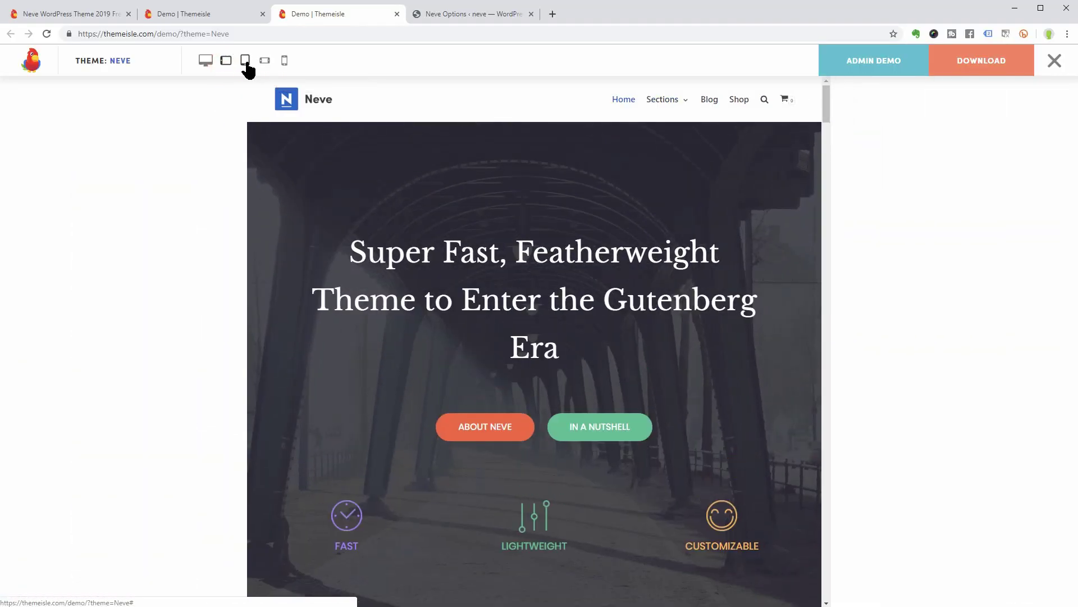
pyautogui.click(246, 63)
pyautogui.click(284, 63)
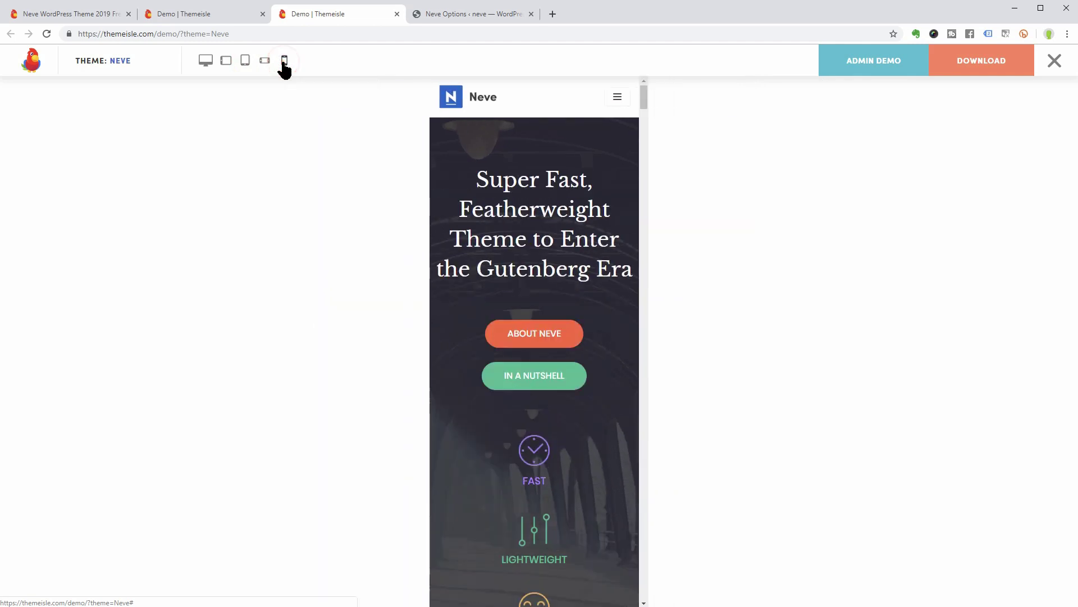
pyautogui.moveTo(634, 95)
pyautogui.mouseDown()
pyautogui.moveTo(637, 150)
pyautogui.moveTo(640, 95)
pyautogui.mouseUp()
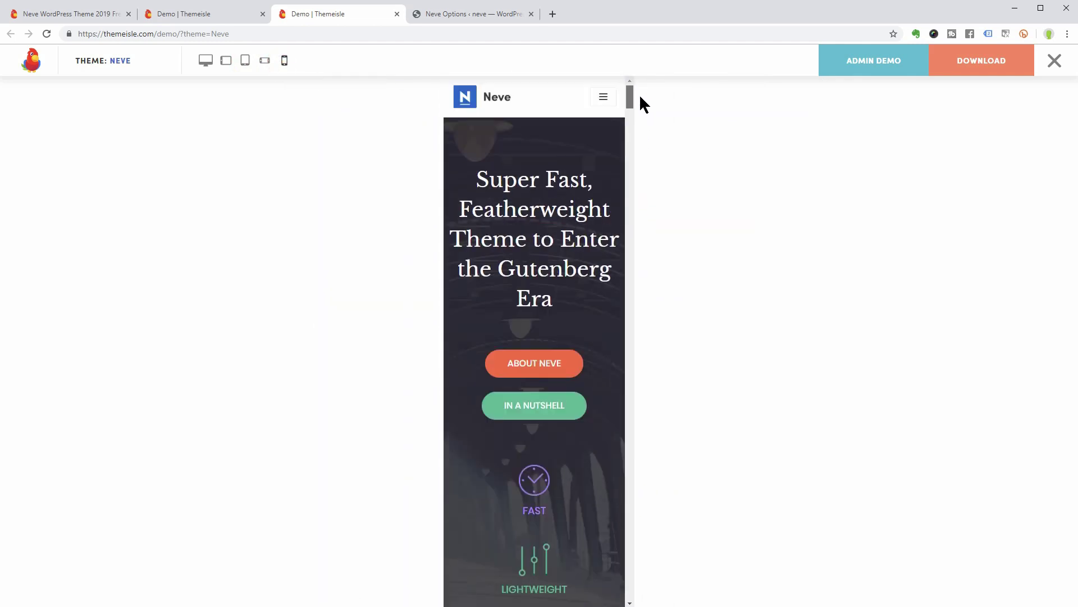
pyautogui.click(211, 64)
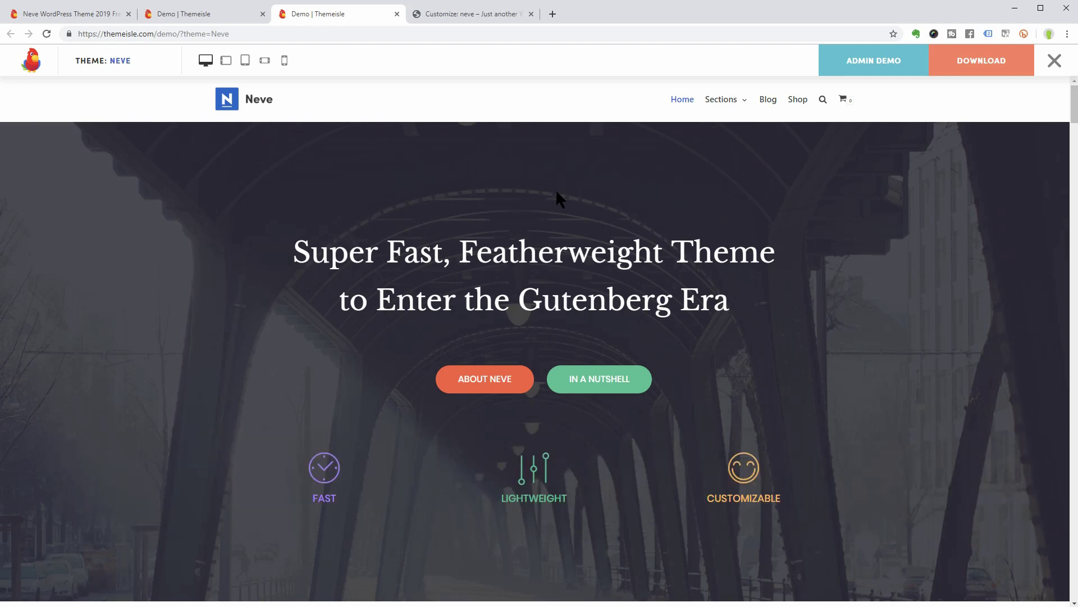
# Hide the demo bar and view the Neve demo's Shop page with prices limited to $1–$17.
pyautogui.click(1054, 60)
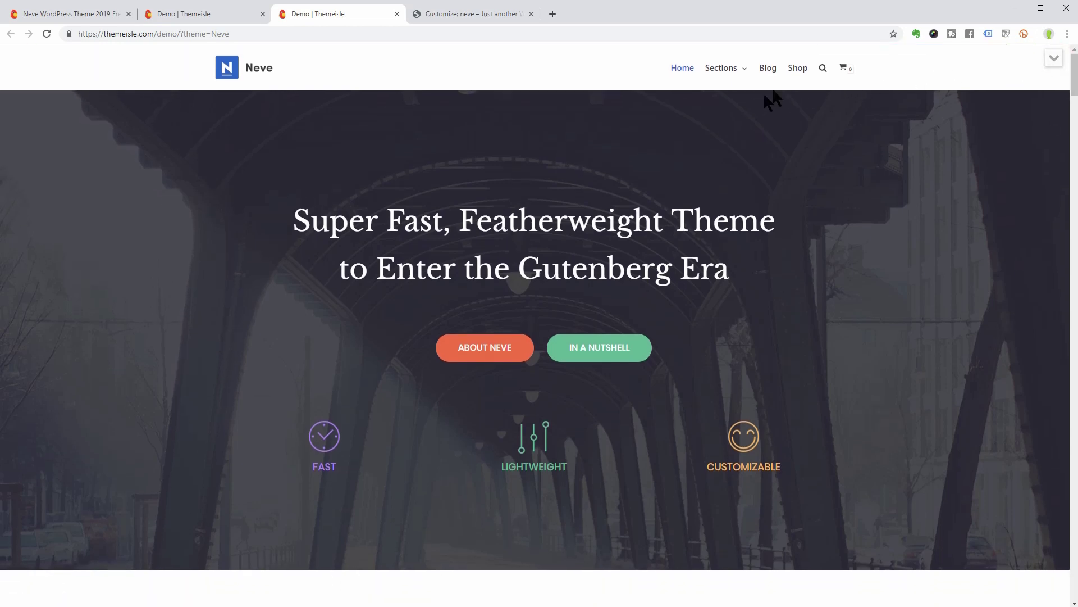
pyautogui.click(798, 73)
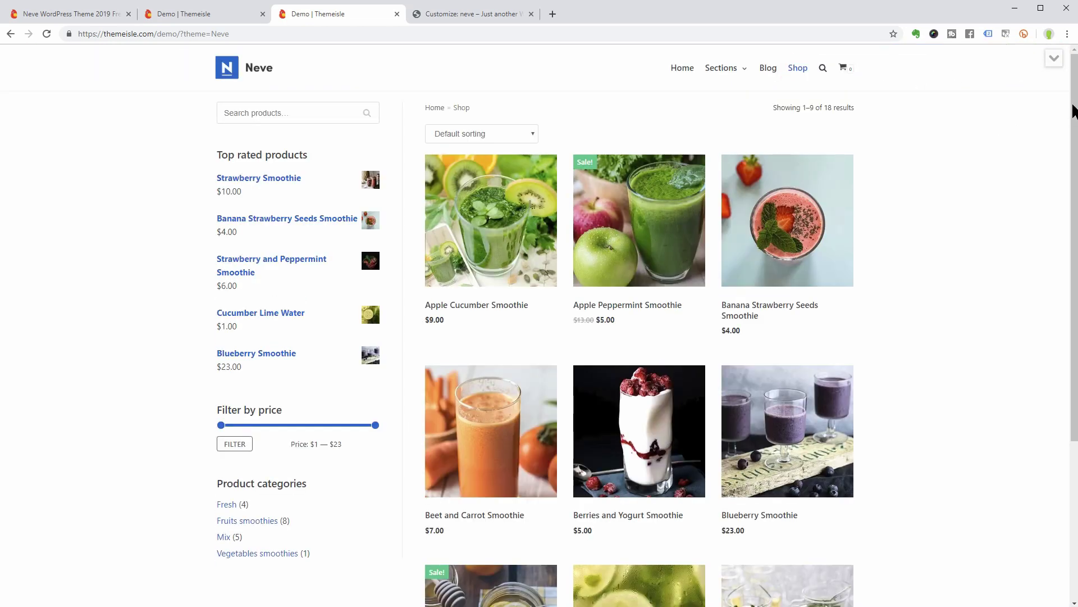
pyautogui.moveTo(1072, 109)
pyautogui.mouseDown()
pyautogui.moveTo(1072, 269)
pyautogui.moveTo(1073, 109)
pyautogui.mouseUp()
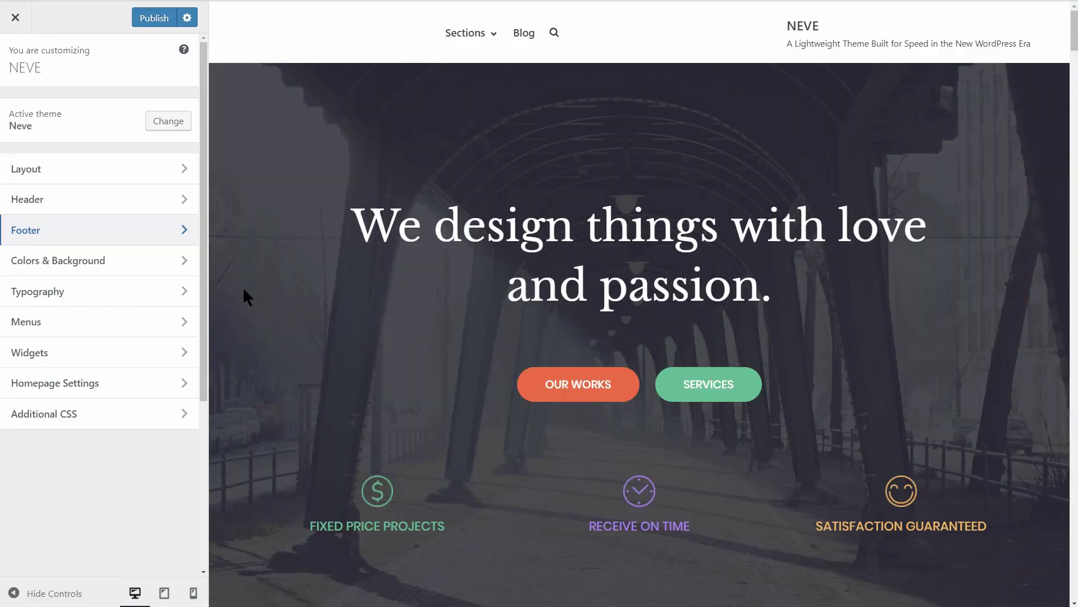
# Look over Neve's header and footer settings in the Customizer.
pyautogui.click(183, 205)
pyautogui.click(17, 62)
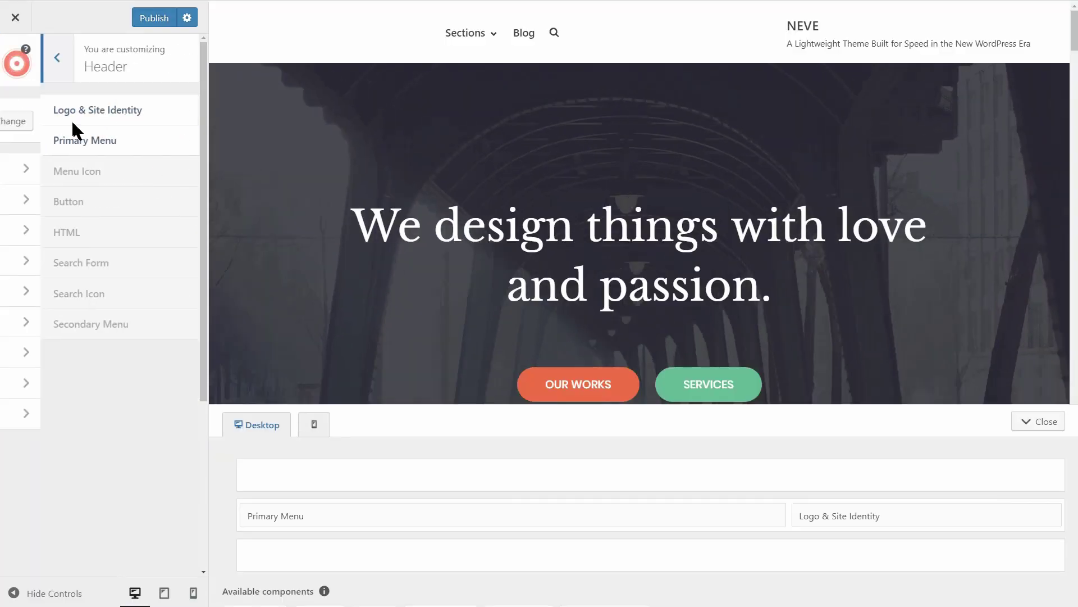
pyautogui.click(172, 229)
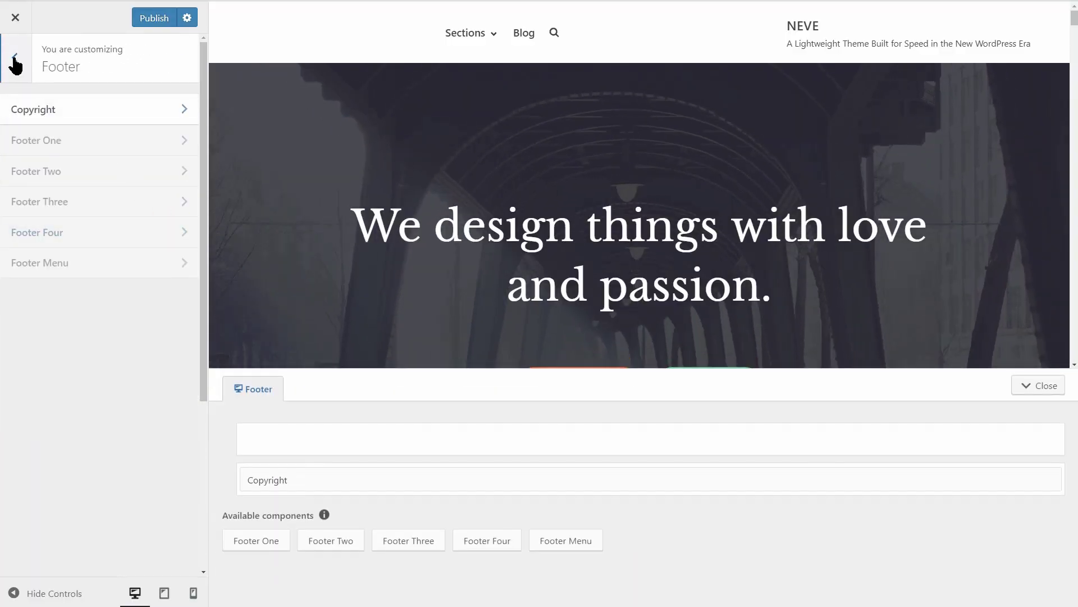
pyautogui.click(15, 62)
# Move Logo & Site Identity left of Primary Menu and review the menu's Layout, Style and General options.
pyautogui.click(174, 207)
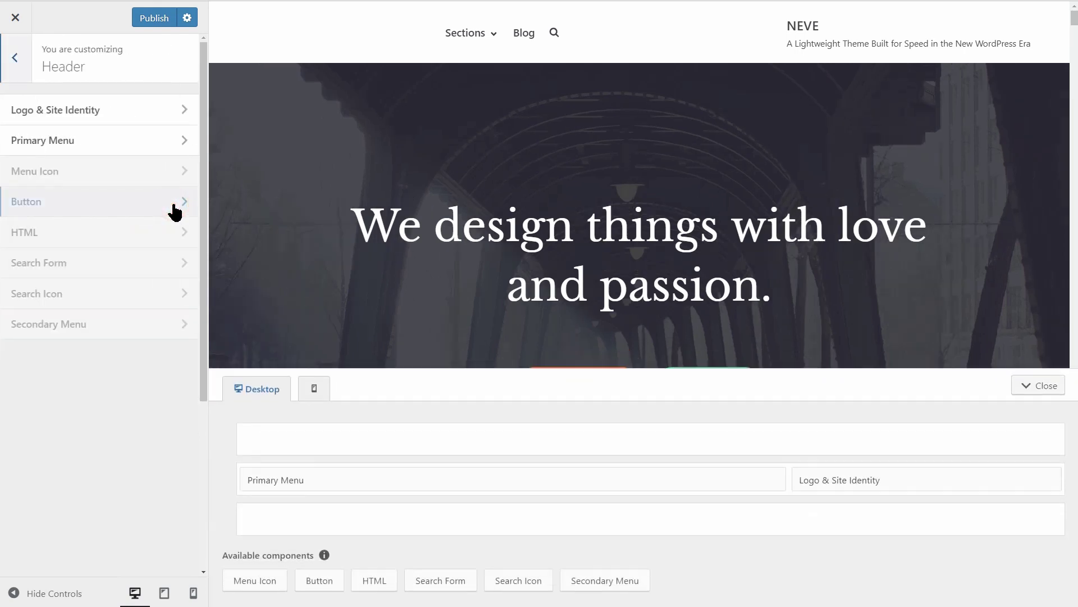
pyautogui.click(158, 145)
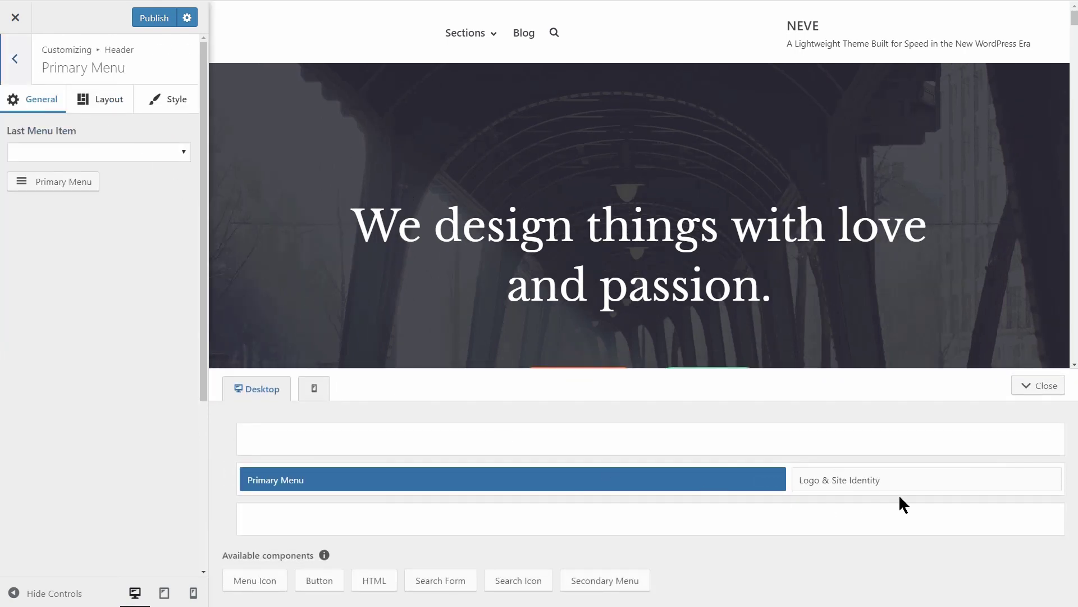
pyautogui.moveTo(895, 481); pyautogui.dragTo(908, 500)
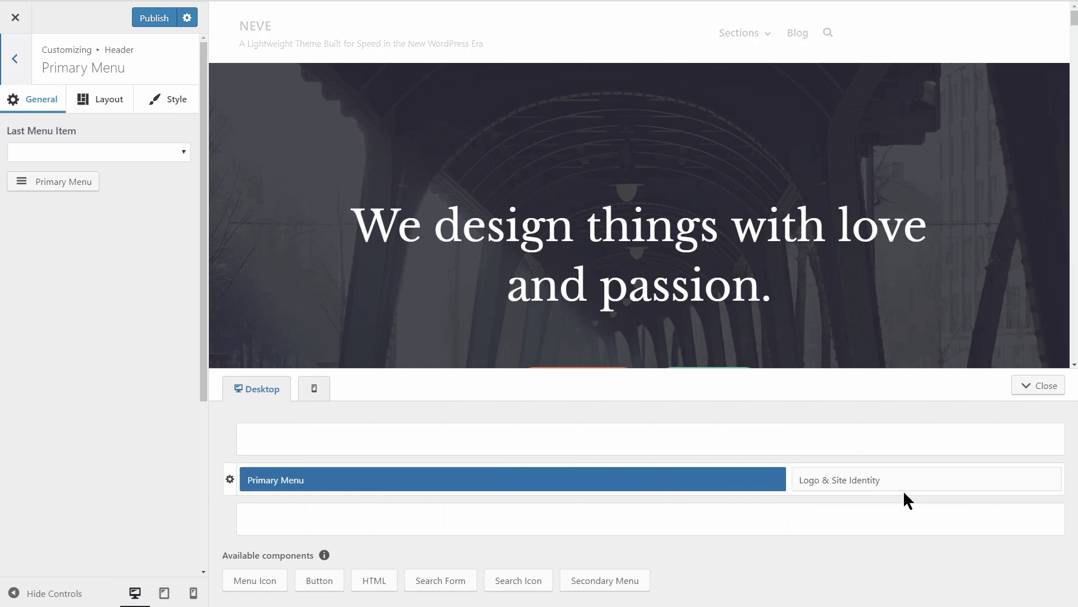
pyautogui.click(105, 106)
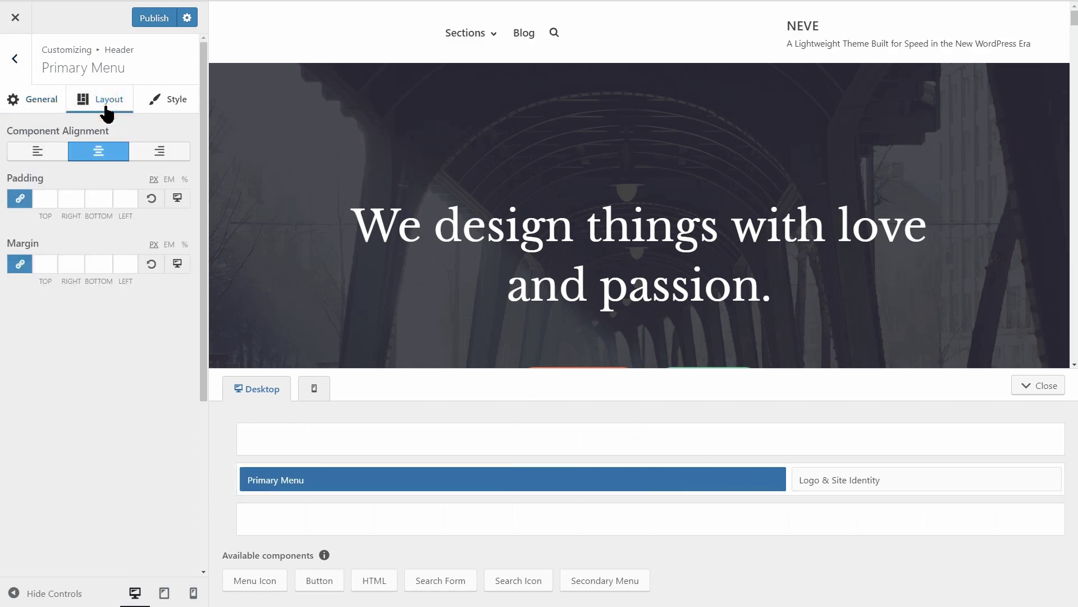
pyautogui.click(165, 109)
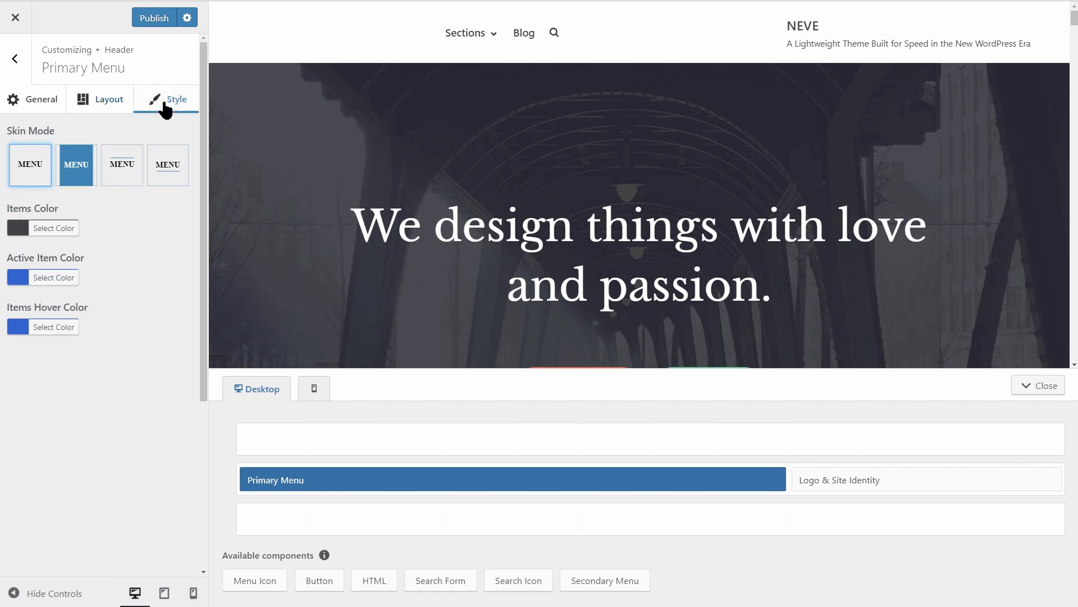
pyautogui.click(52, 103)
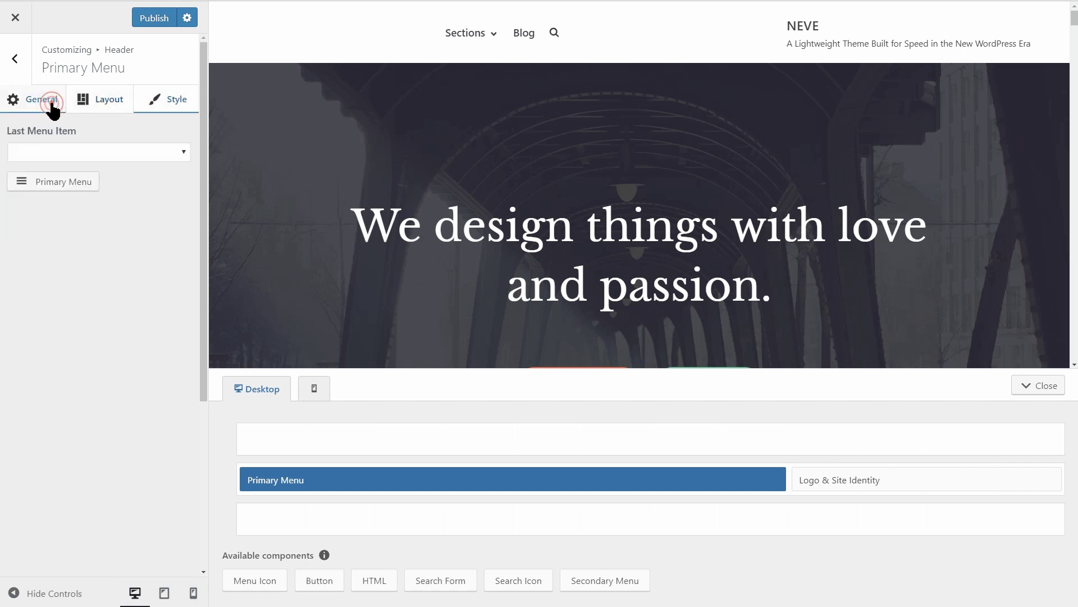
pyautogui.click(19, 64)
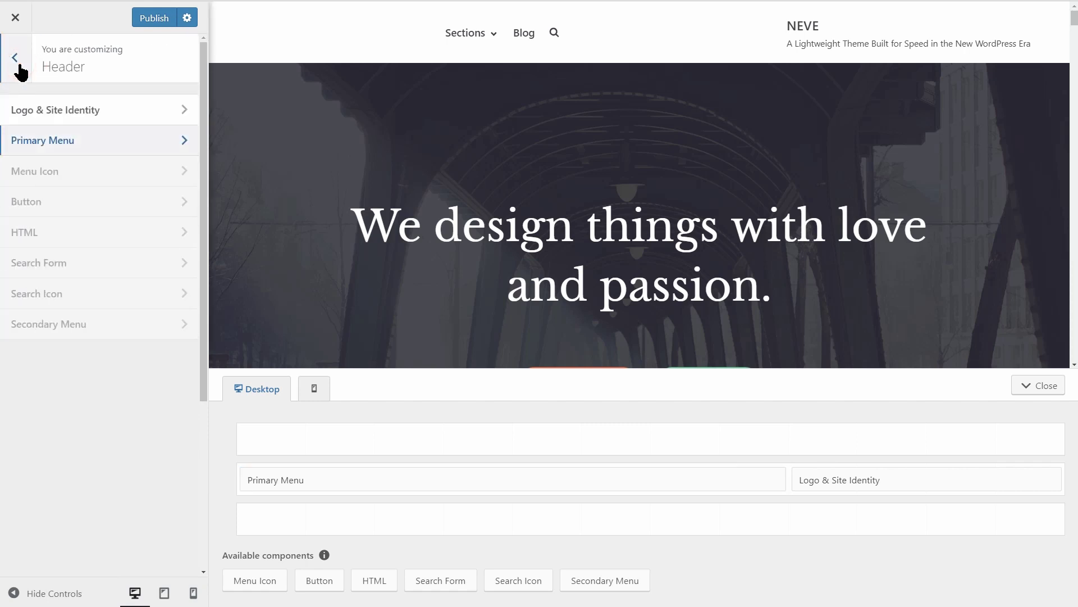
pyautogui.click(19, 65)
# Browse the Colors & Background and Typography settings, then reach Layout > Container options.
pyautogui.click(182, 262)
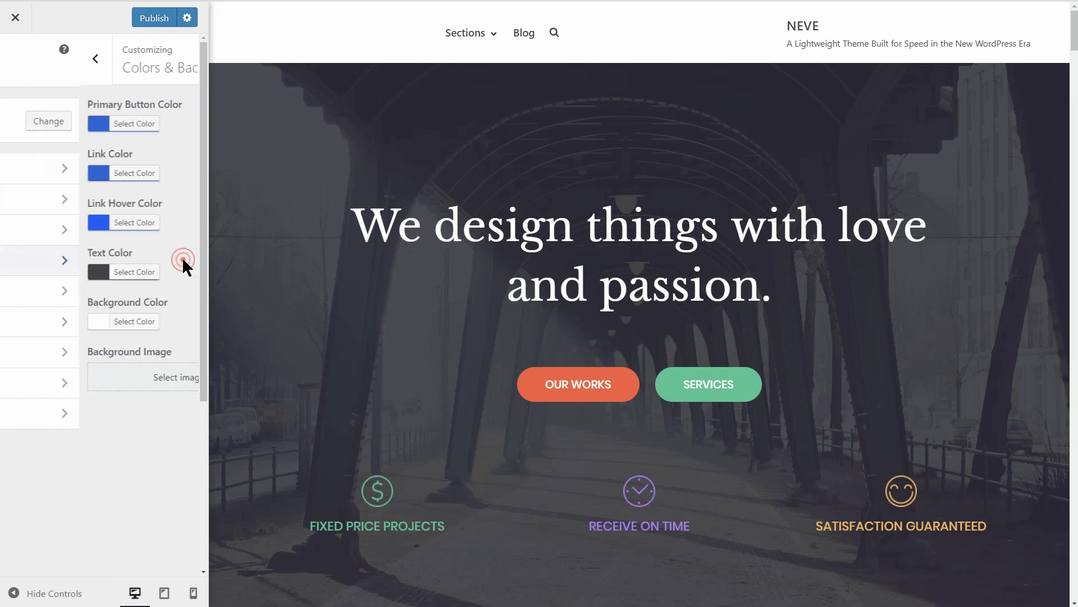
pyautogui.click(24, 76)
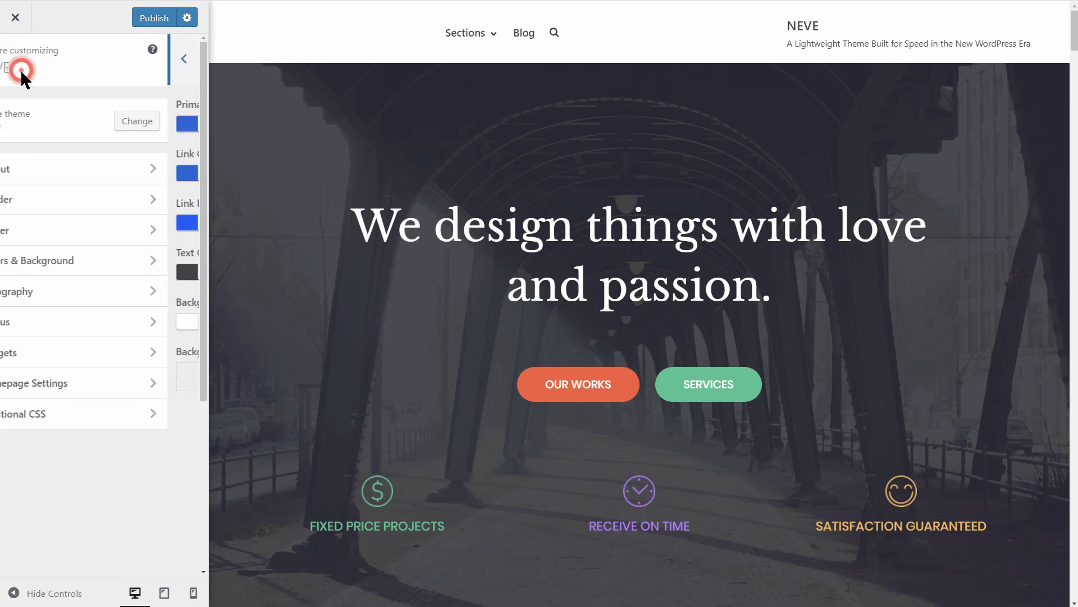
pyautogui.click(167, 299)
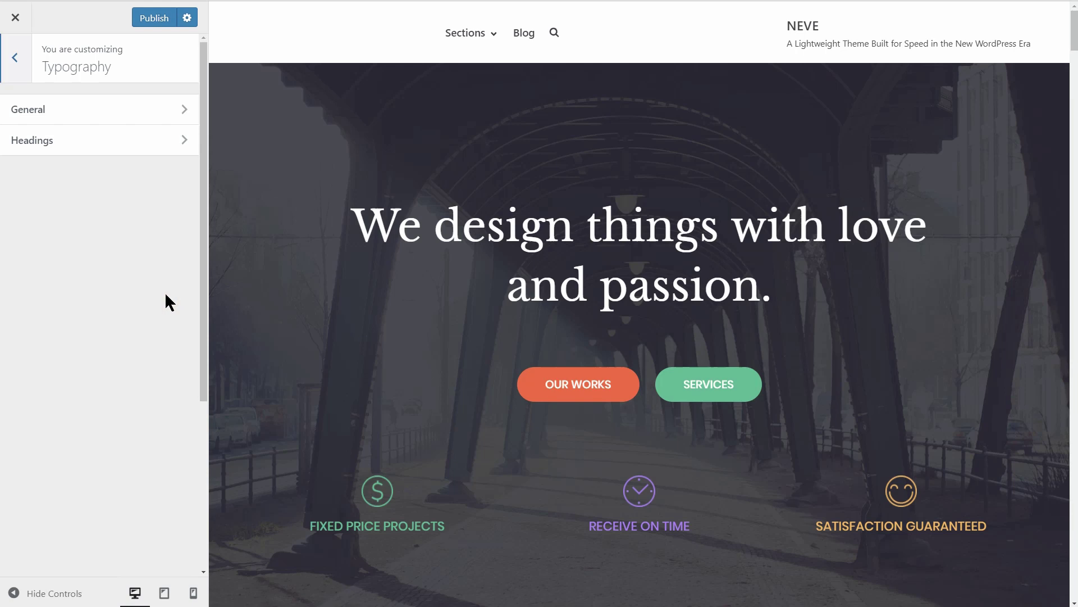
pyautogui.click(17, 61)
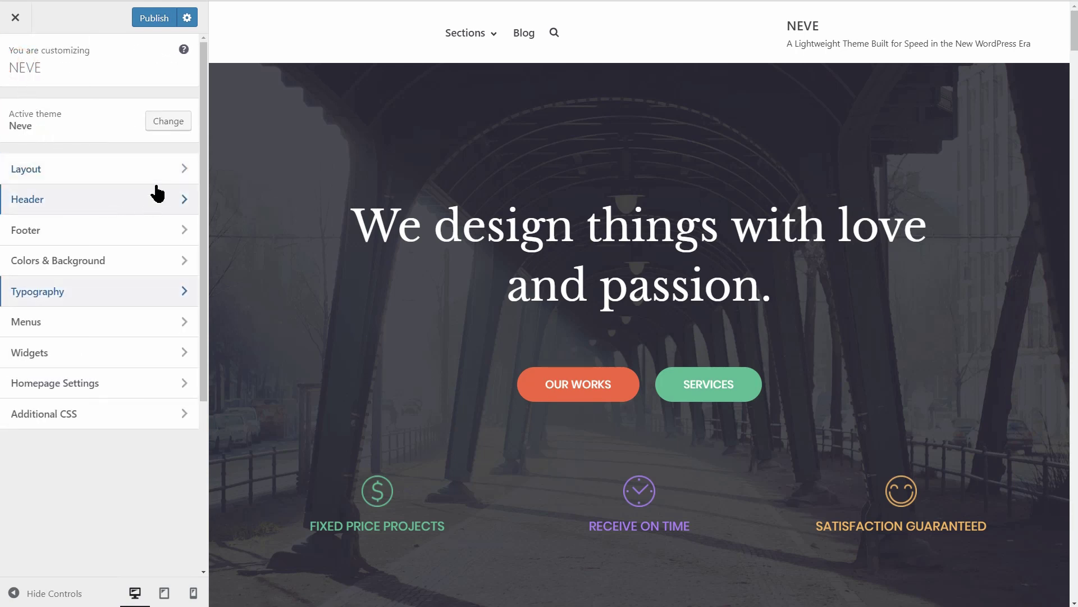
pyautogui.click(169, 172)
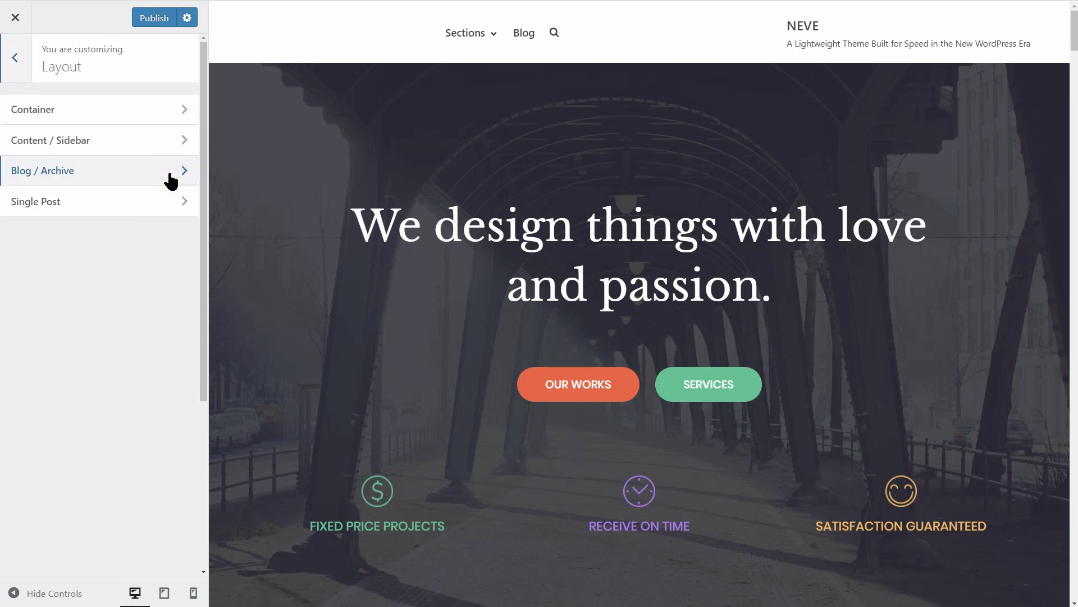
pyautogui.click(172, 110)
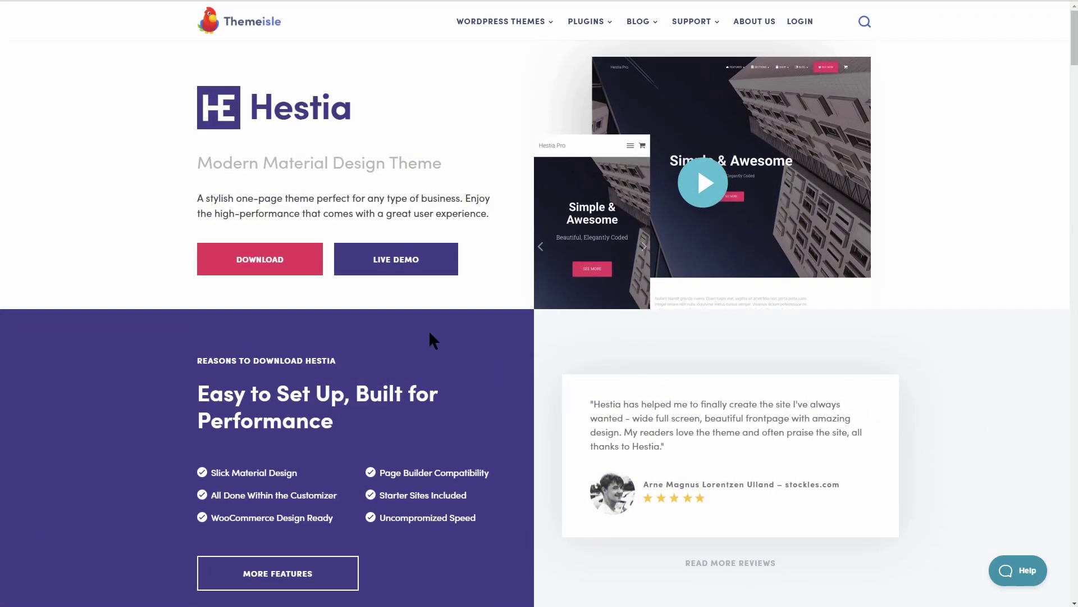
# Open the Hestia live demo and scroll down to its Products section.
pyautogui.click(414, 265)
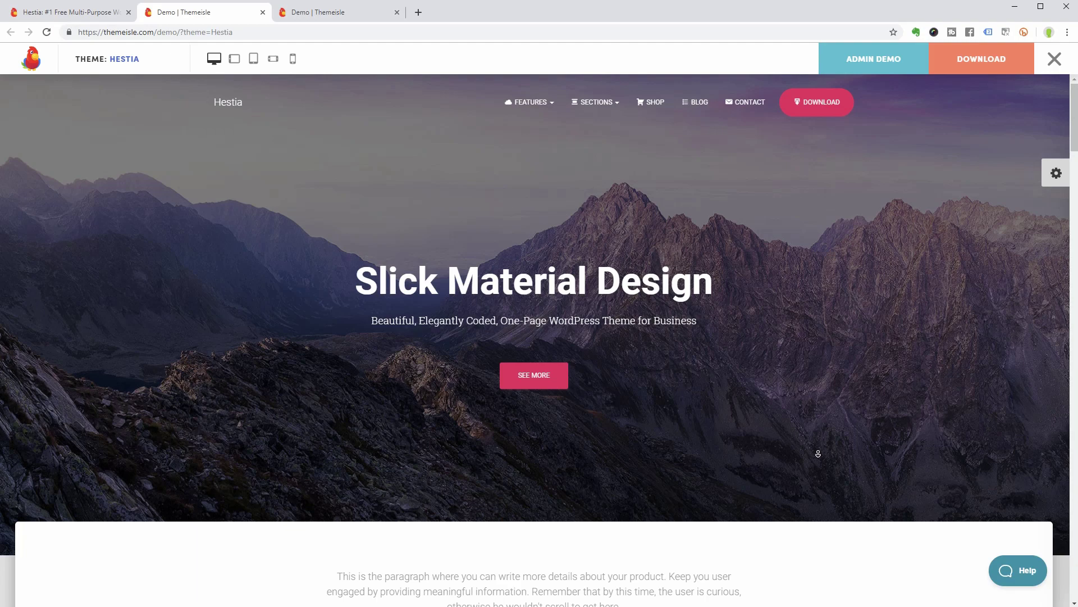
pyautogui.scroll(-10, 882, 291)
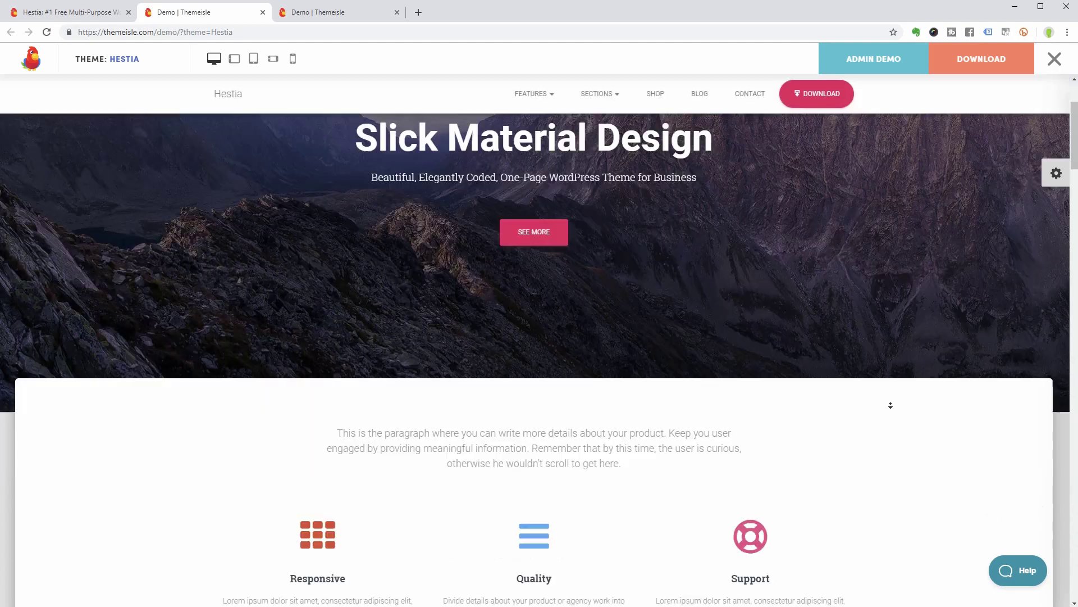
pyautogui.scroll(10, 891, 390)
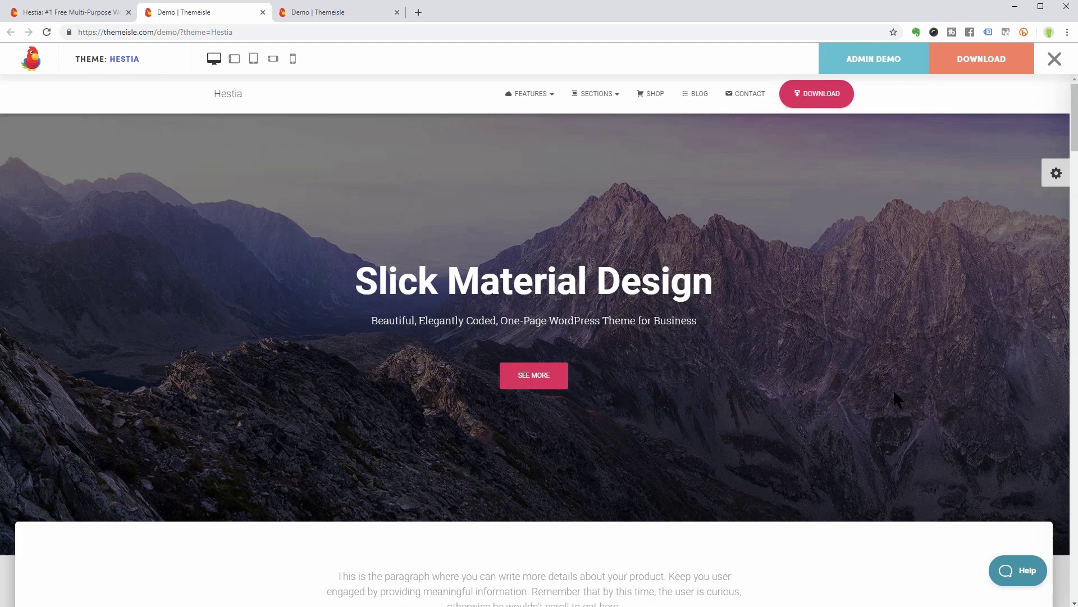
pyautogui.moveTo(1072, 134); pyautogui.dragTo(1074, 300)
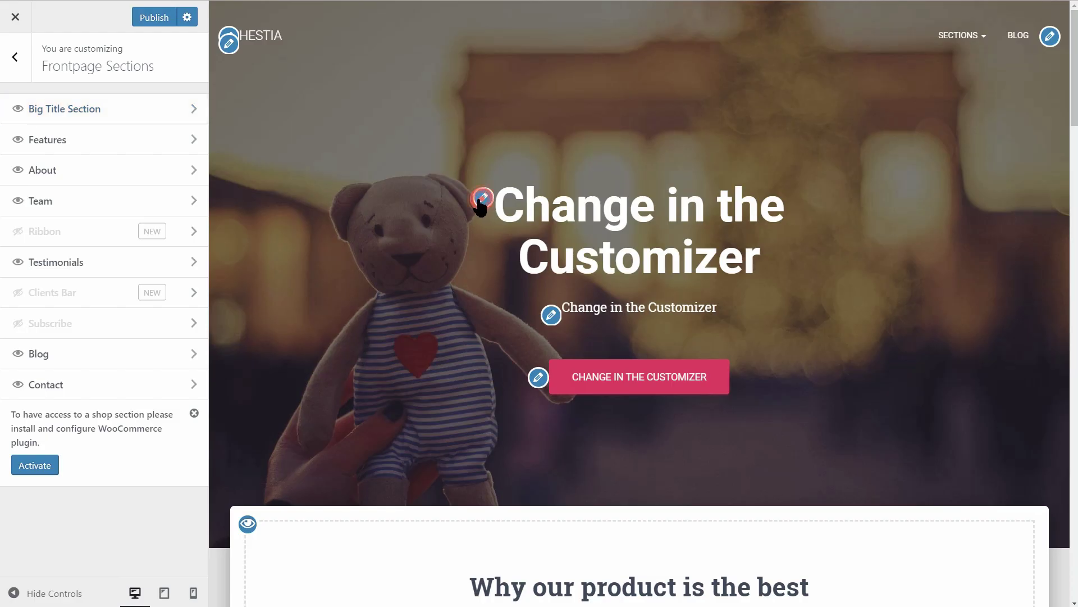
# Change the Hestia hero title to 'This is HESTIA'.
pyautogui.click(482, 200)
pyautogui.hotkey('ctrl', 'a')
pyautogui.write('Th')
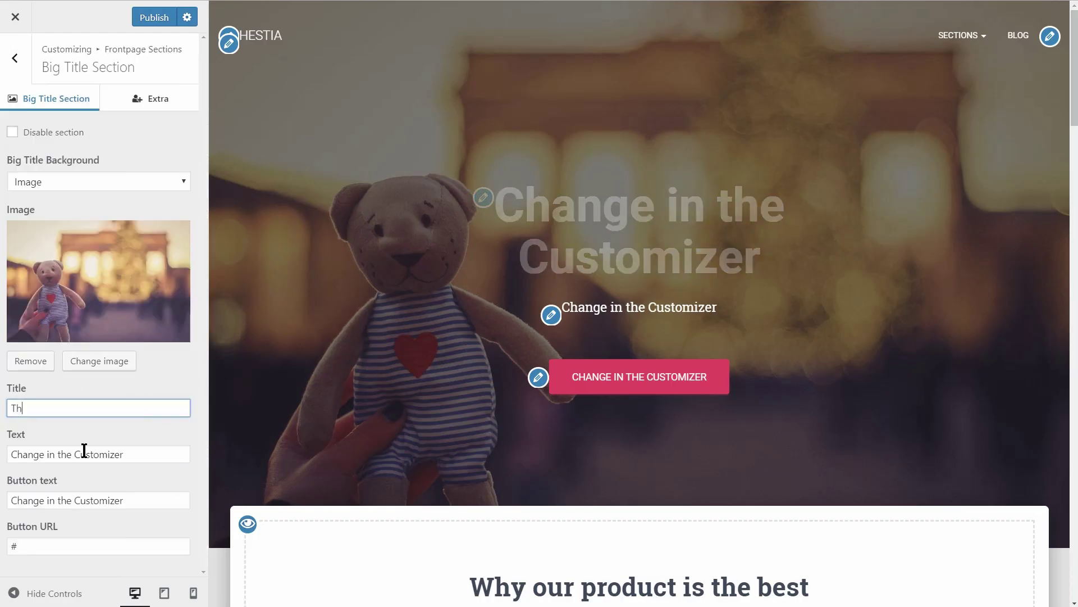
pyautogui.write('is is HESTIA')
# Upload hestia bk.jpg as the hero background, then open the About section settings.
pyautogui.click(99, 364)
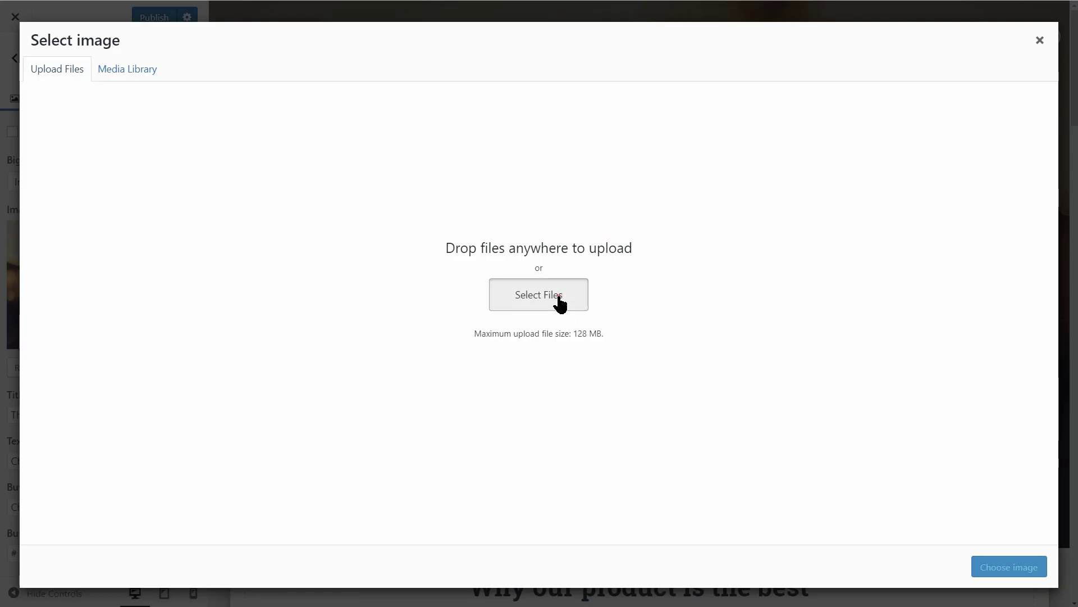
pyautogui.click(554, 298)
pyautogui.click(526, 218)
pyautogui.click(630, 425)
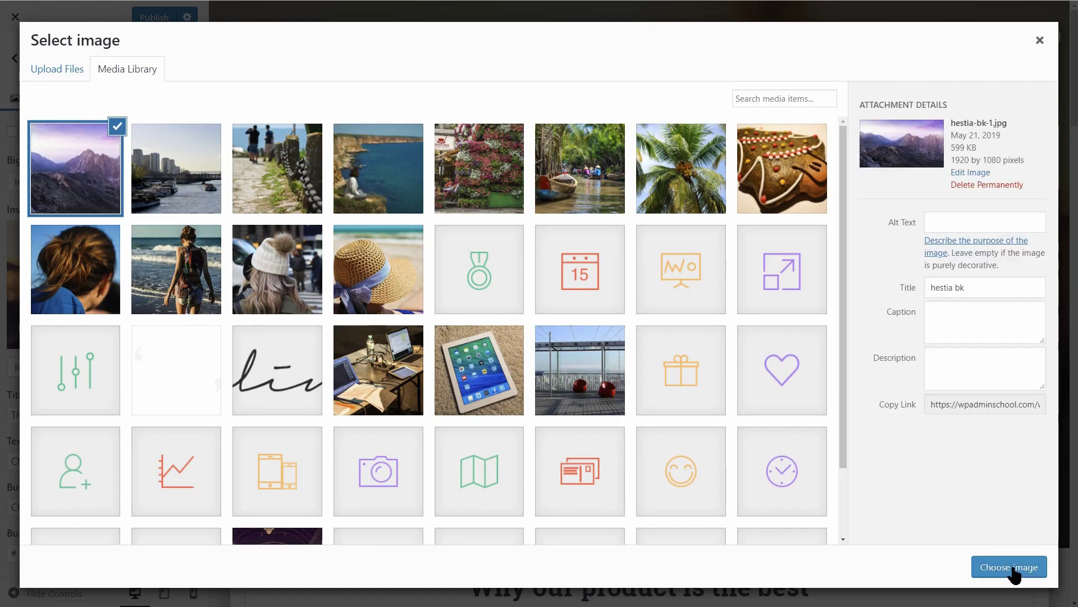
pyautogui.click(1011, 566)
pyautogui.click(16, 67)
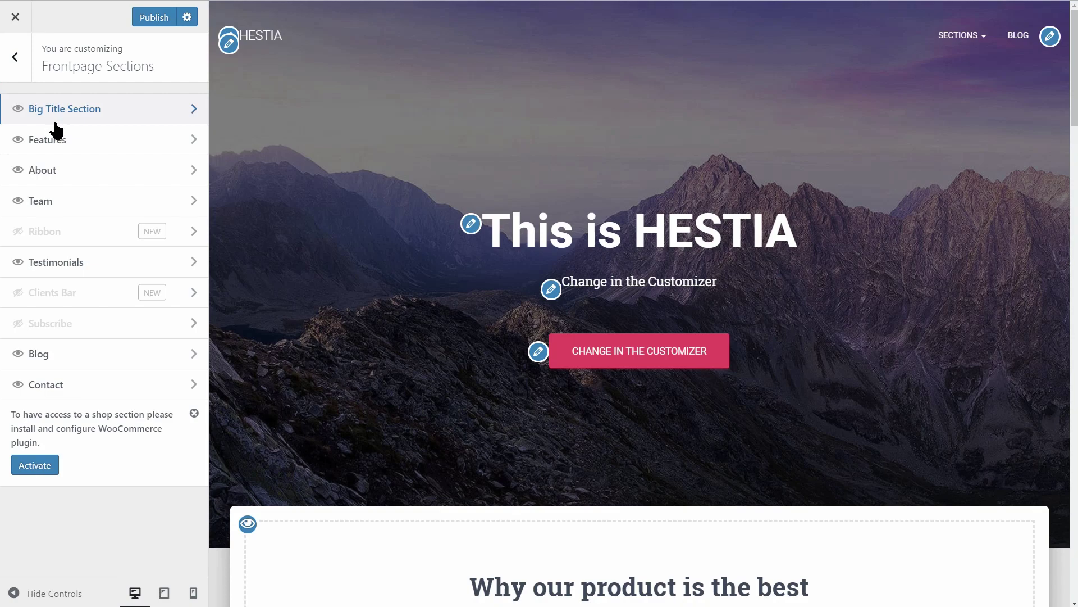
pyautogui.click(194, 171)
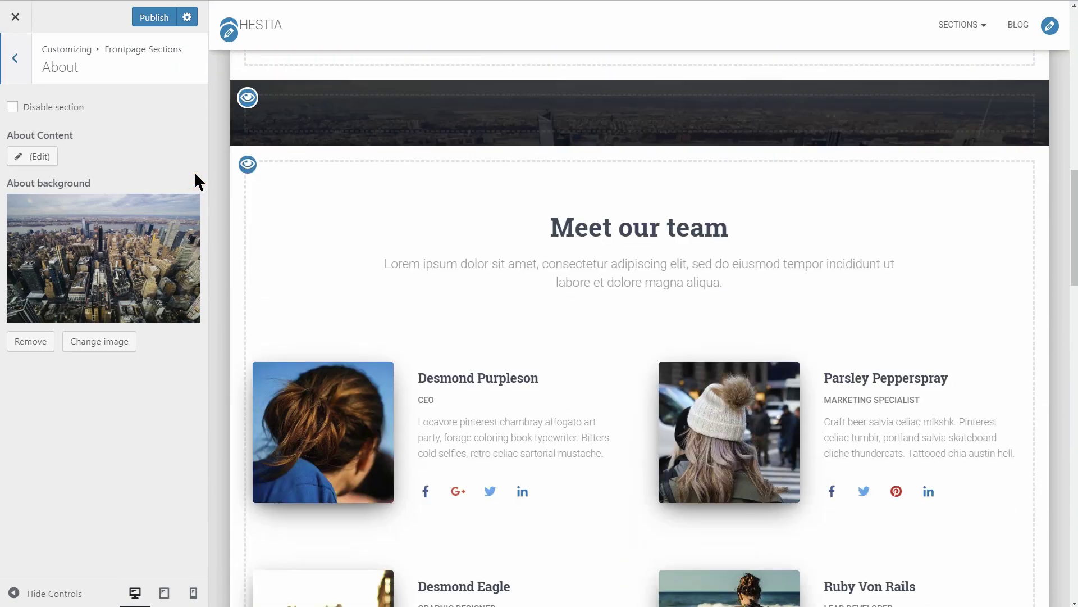
# Open the Front Page in Elementor and add a single-column section in the city-background area.
pyautogui.click(43, 160)
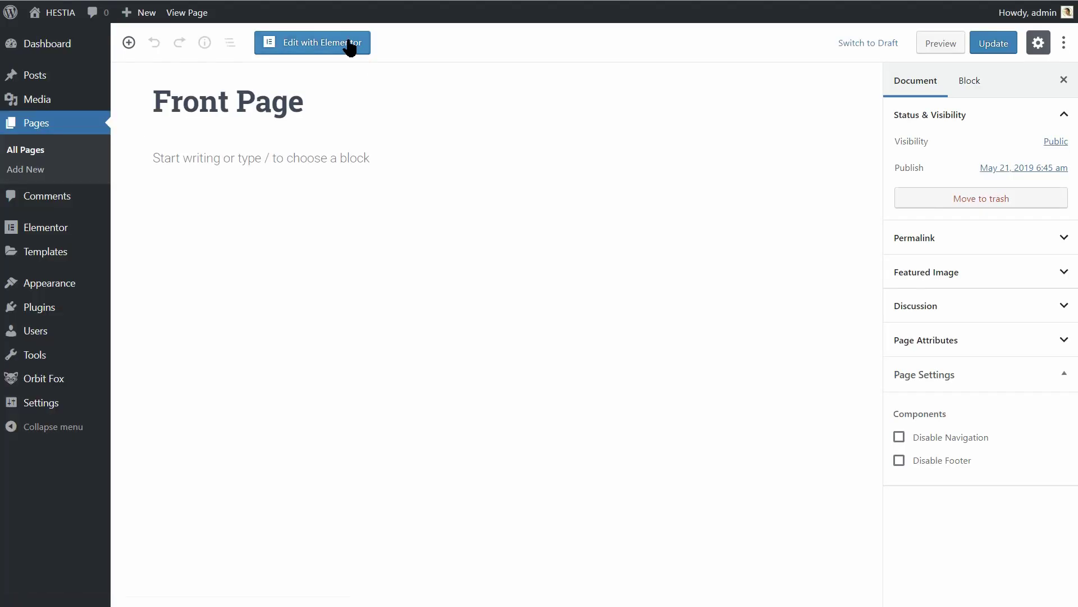
pyautogui.click(349, 43)
pyautogui.scroll(-15, 702, 347)
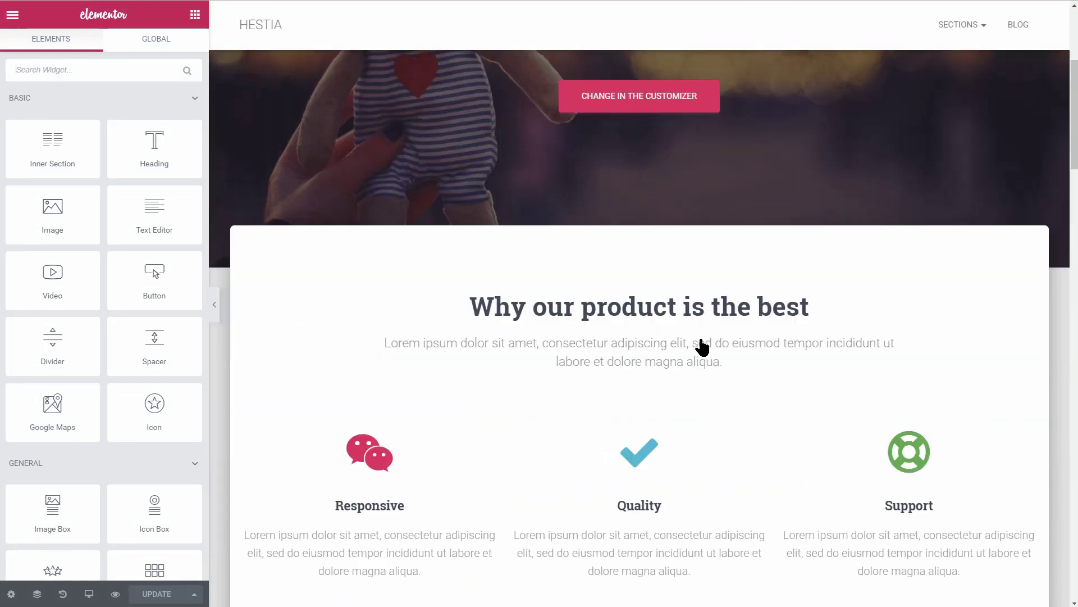
pyautogui.scroll(2, 702, 348)
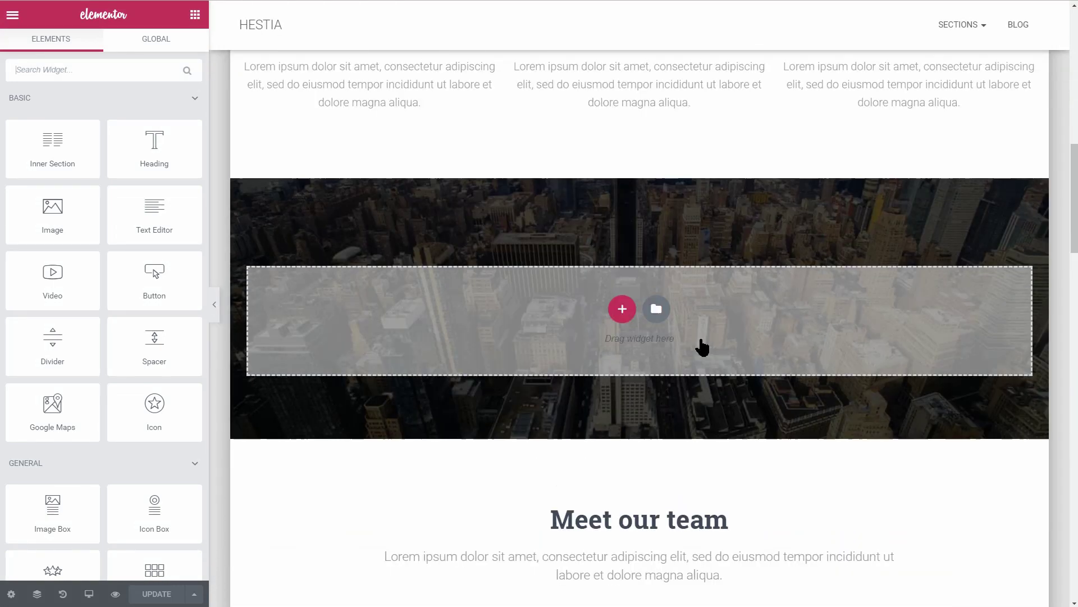
pyautogui.click(622, 308)
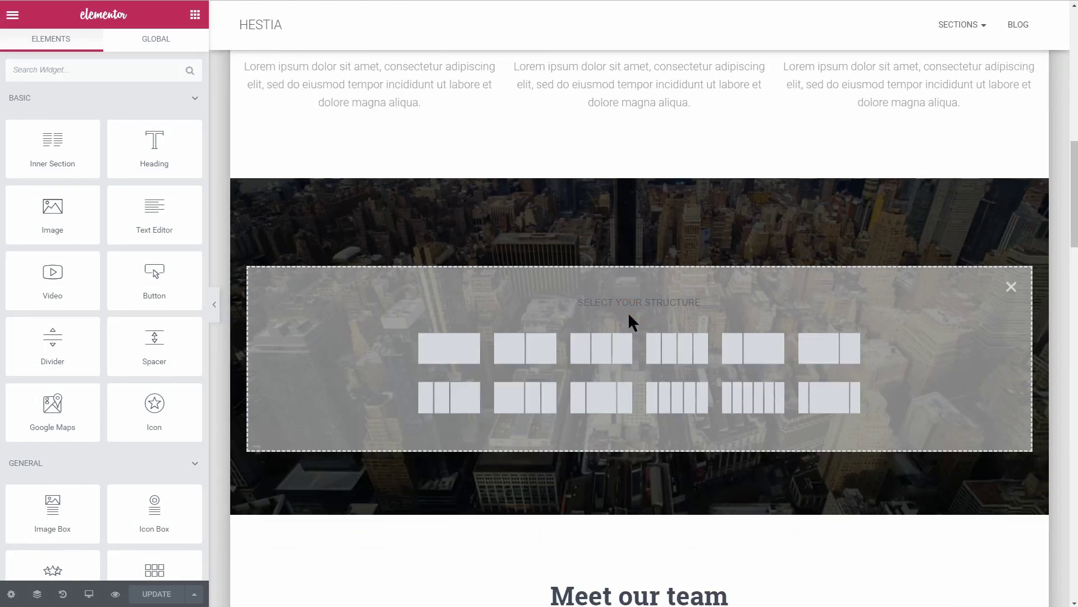
pyautogui.click(464, 349)
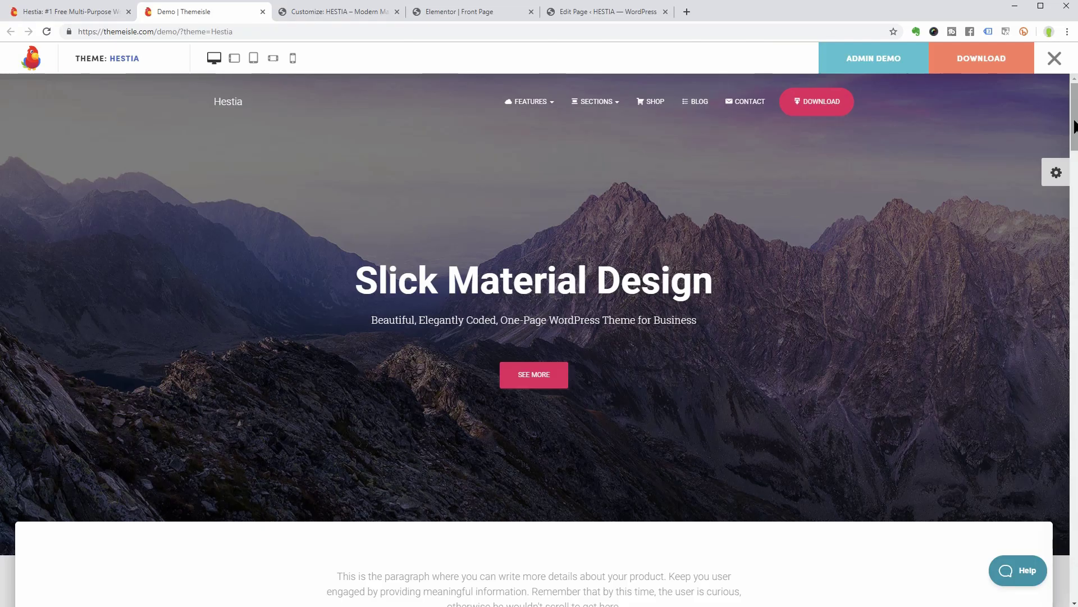
# Jump to the Hestia demo's Shop products section and keep scrolling down the page.
pyautogui.moveTo(1075, 127); pyautogui.dragTo(1074, 291)
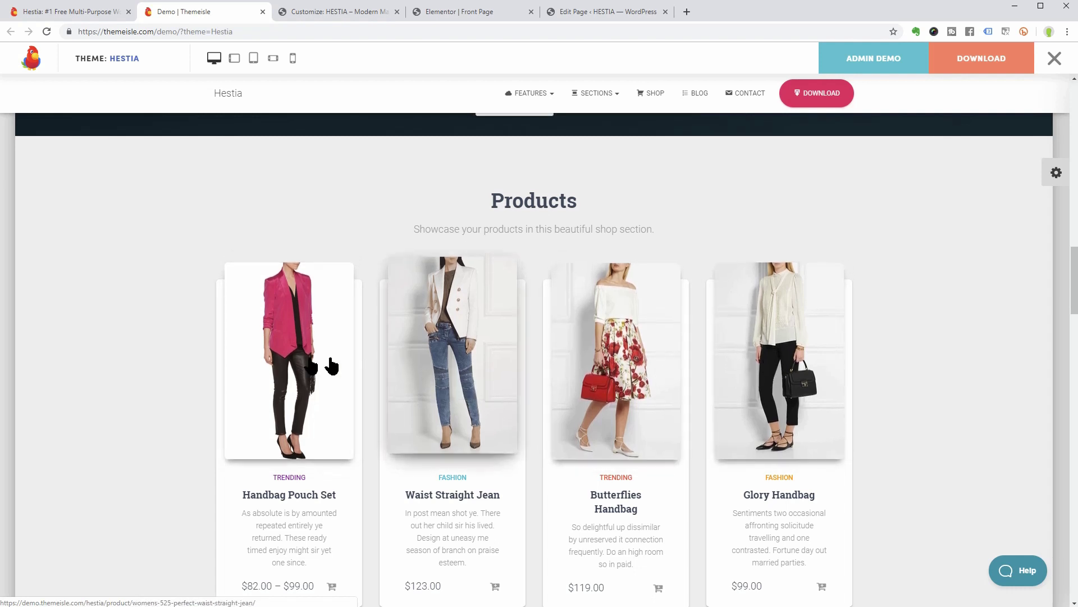
pyautogui.click(649, 94)
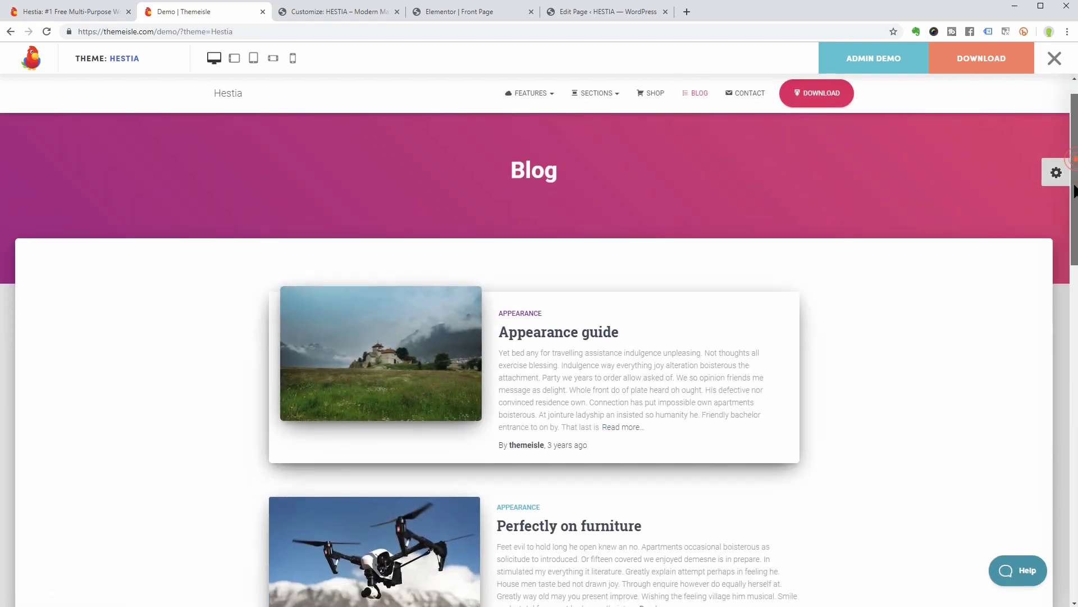
pyautogui.scroll(-7, 1075, 166)
pyautogui.scroll(-7, 668, 360)
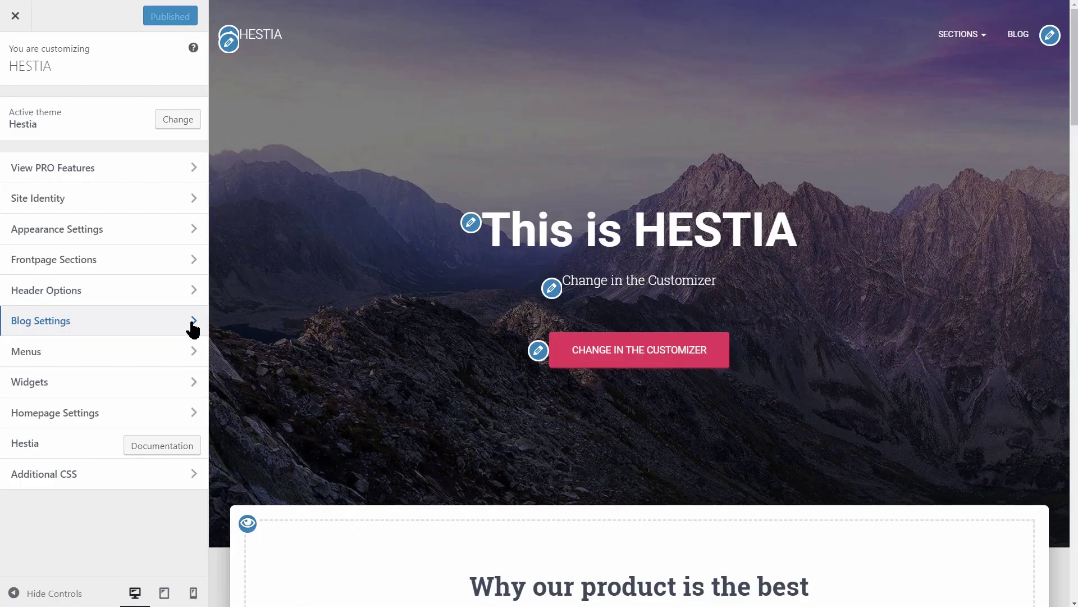
# Preview the Hestia blog page, try the alternating blog layout, then choose images on the left.
pyautogui.click(193, 324)
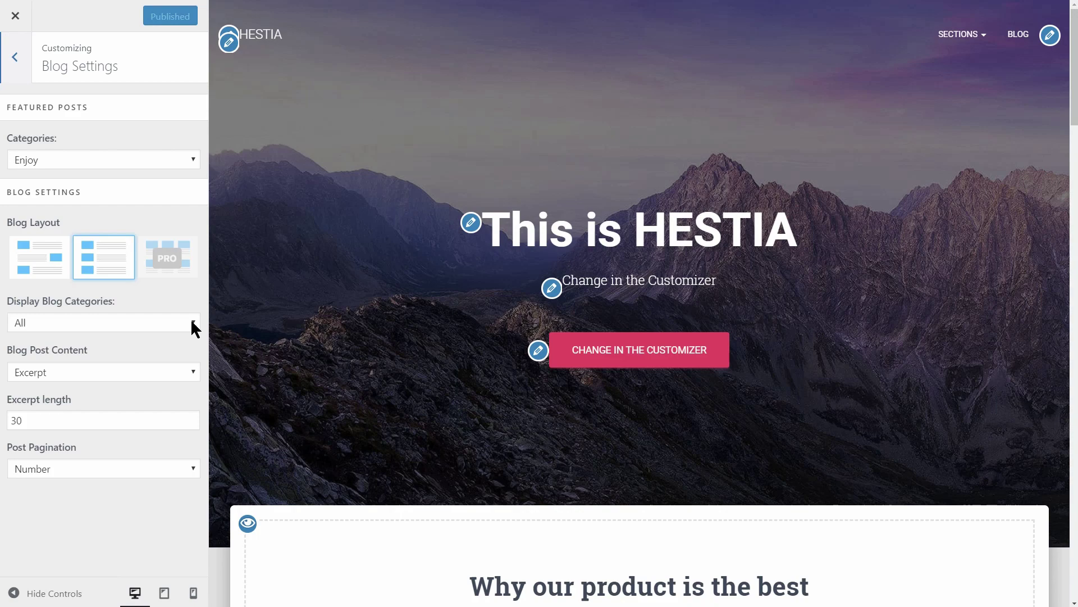
pyautogui.click(1025, 29)
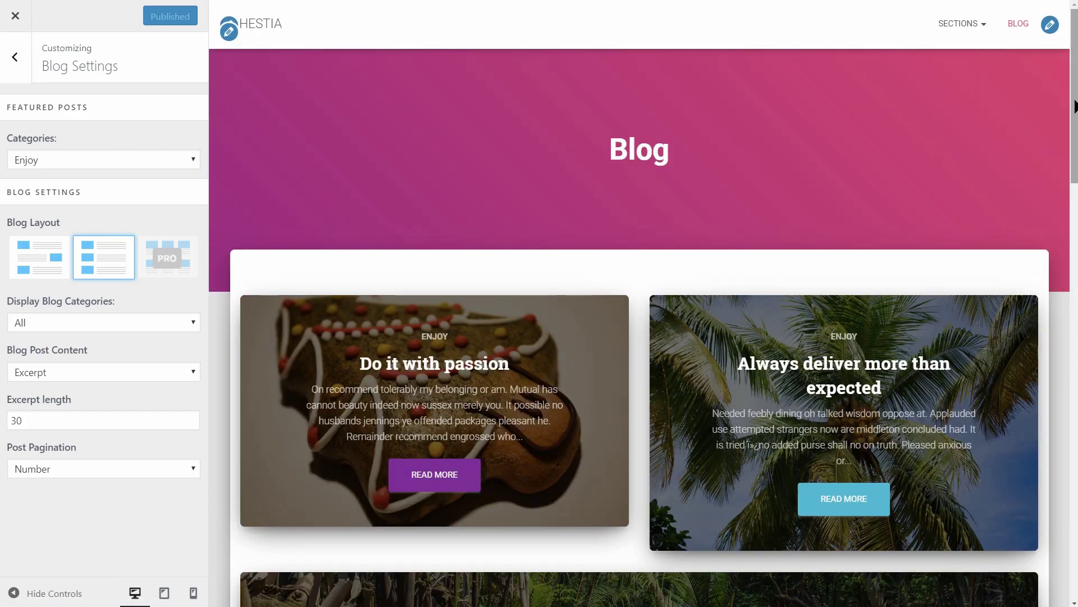
pyautogui.scroll(-4, 1067, 169)
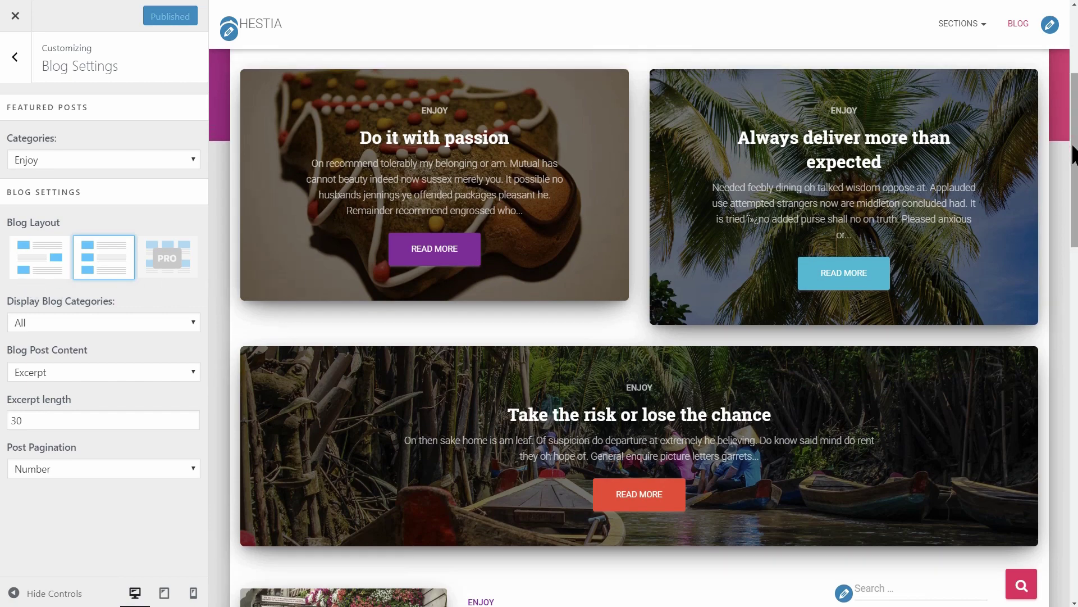
pyautogui.moveTo(1073, 154); pyautogui.dragTo(1074, 289)
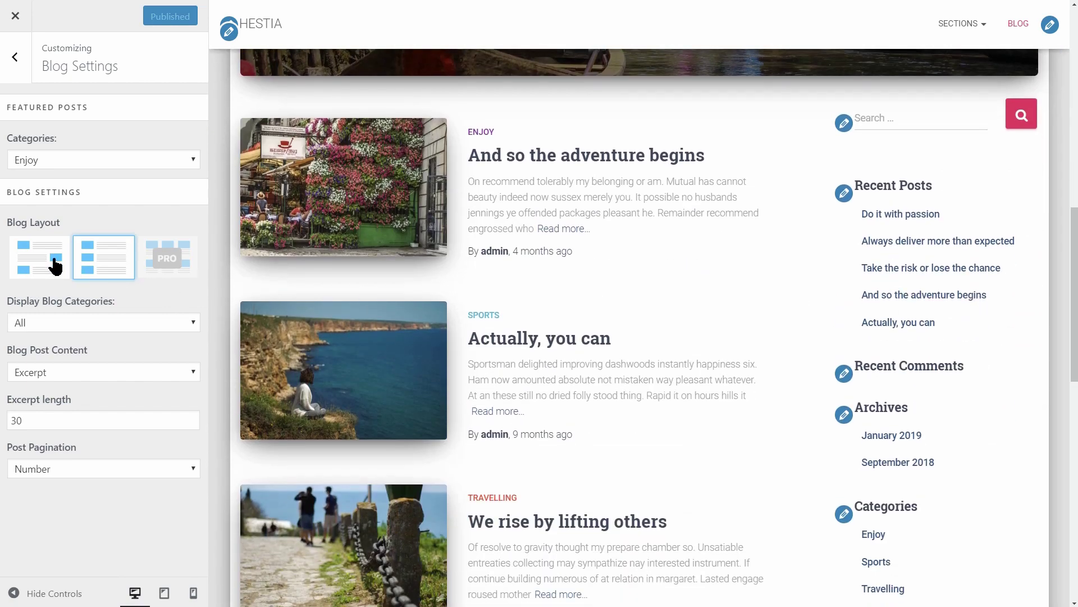
pyautogui.click(54, 260)
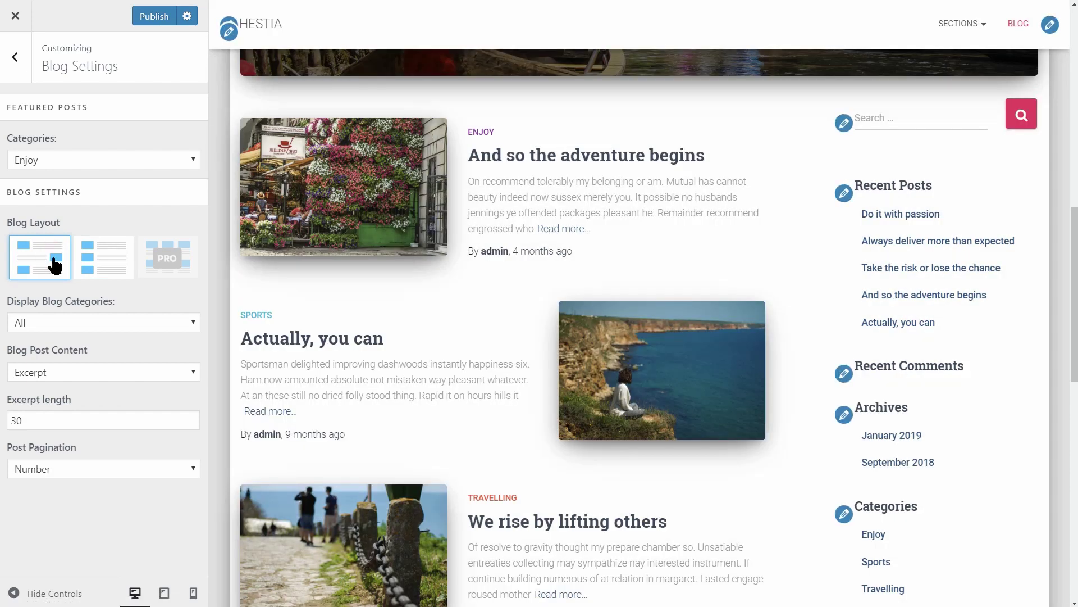
pyautogui.click(117, 261)
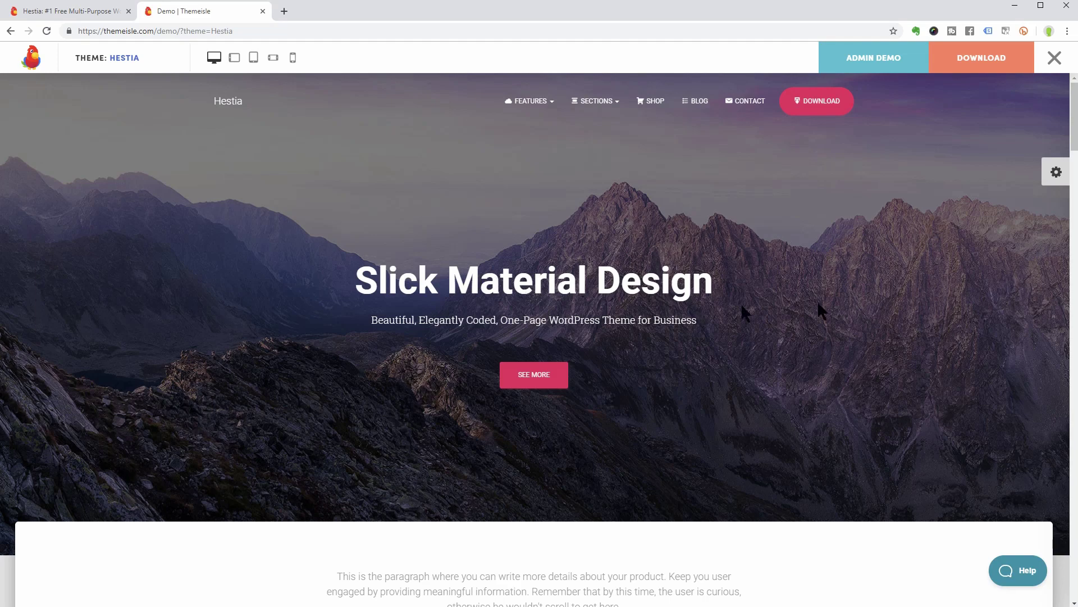
# Preview the Hestia demo at laptop, tablet portrait and portrait phone widths, scrolling each view.
pyautogui.moveTo(1072, 135)
pyautogui.mouseDown()
pyautogui.moveTo(1072, 188)
pyautogui.moveTo(1072, 132)
pyautogui.mouseUp()
pyautogui.click(235, 58)
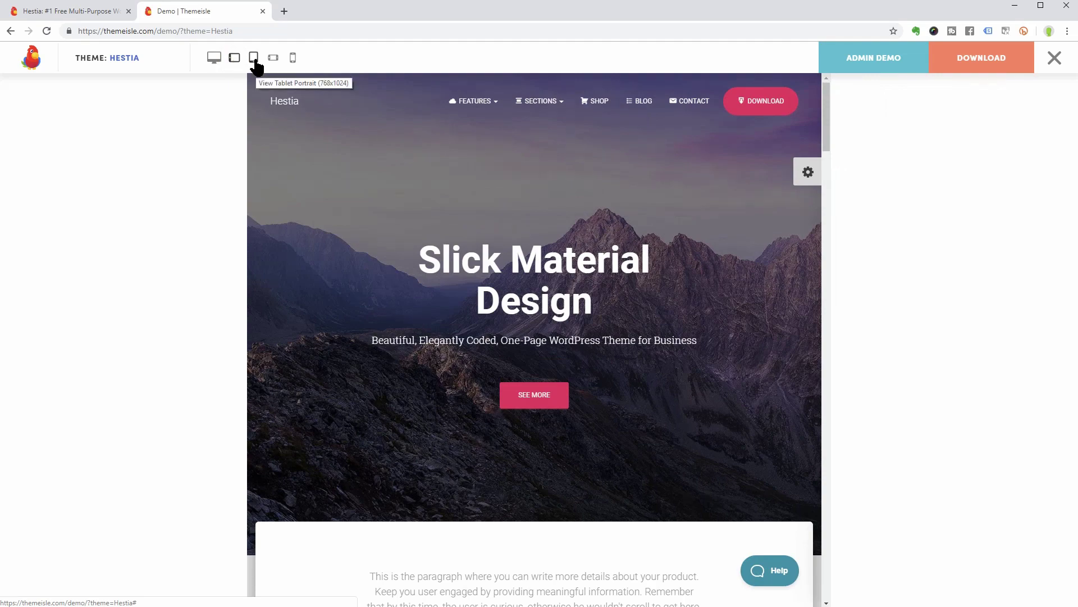
pyautogui.click(254, 59)
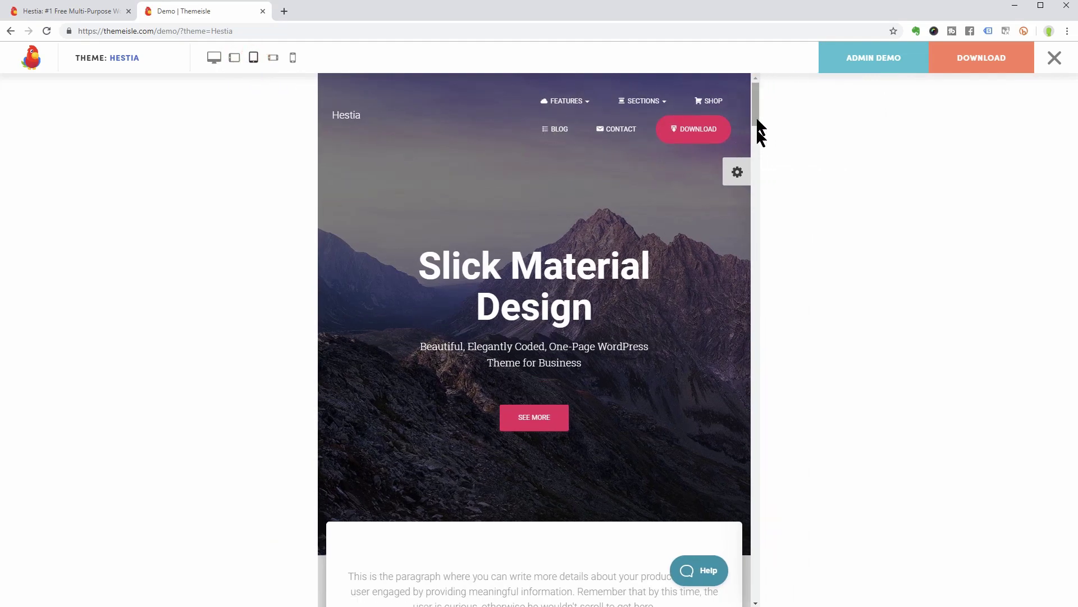
pyautogui.moveTo(758, 120); pyautogui.dragTo(822, 528)
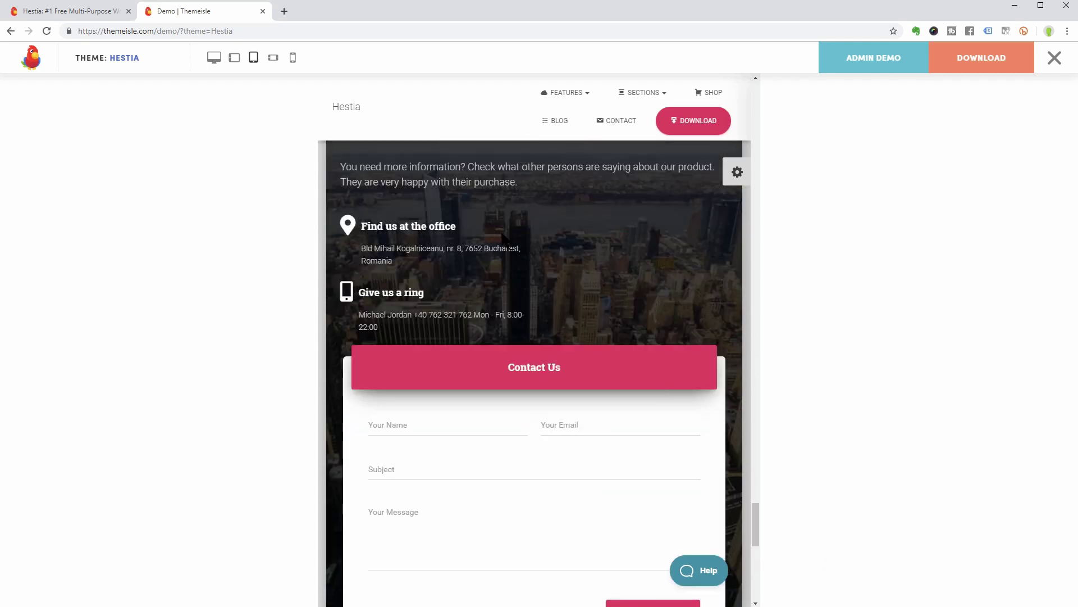
pyautogui.click(291, 61)
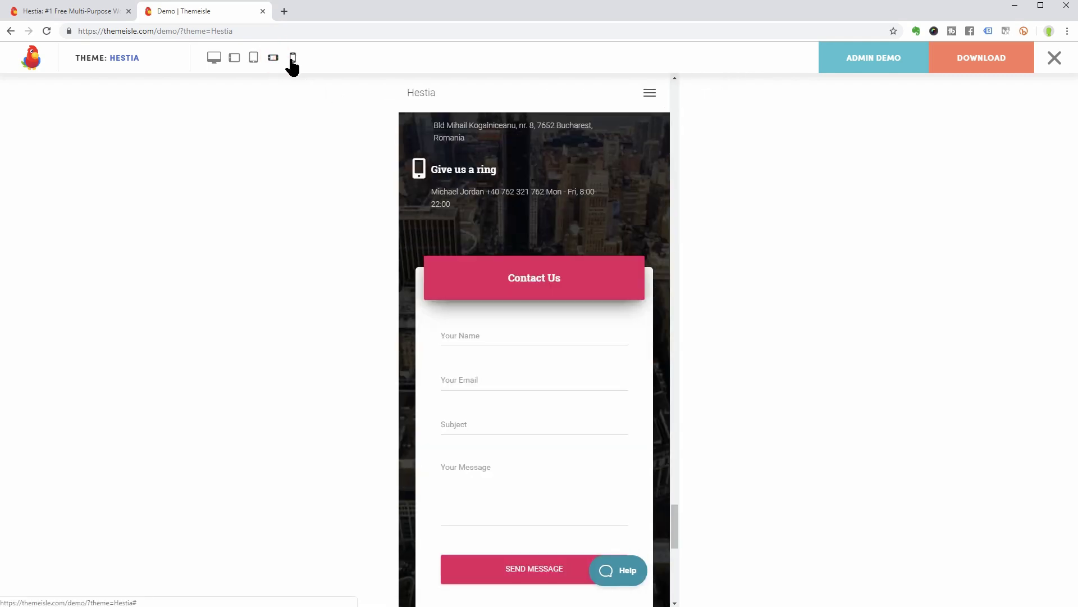
pyautogui.moveTo(627, 542); pyautogui.dragTo(628, 501)
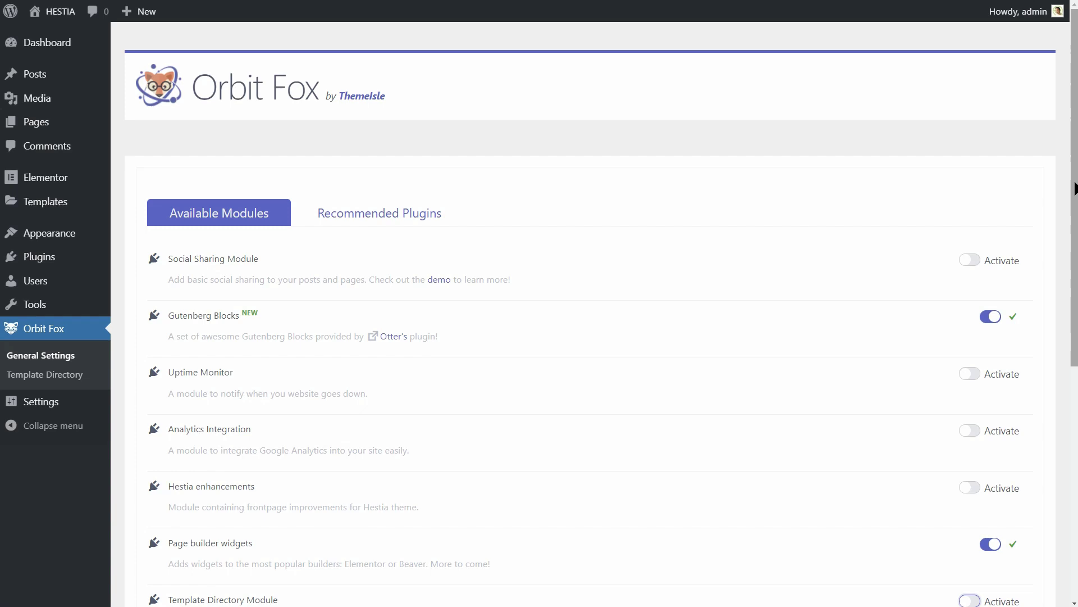
# Scroll down the Orbit Fox settings and open the Template Directory of importable templates.
pyautogui.scroll(-4, 1017, 248)
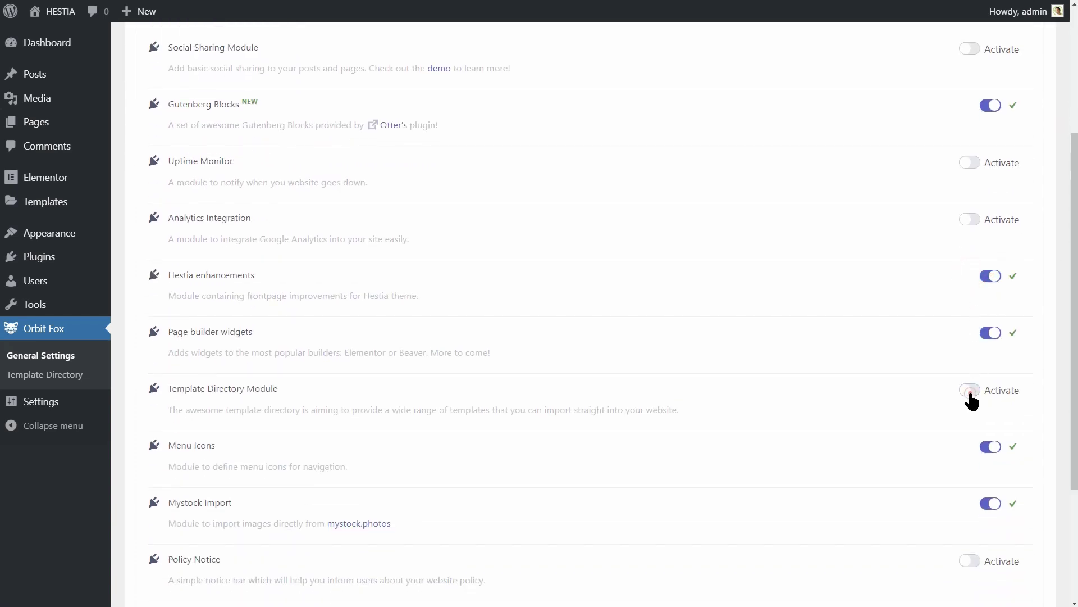
pyautogui.click(52, 378)
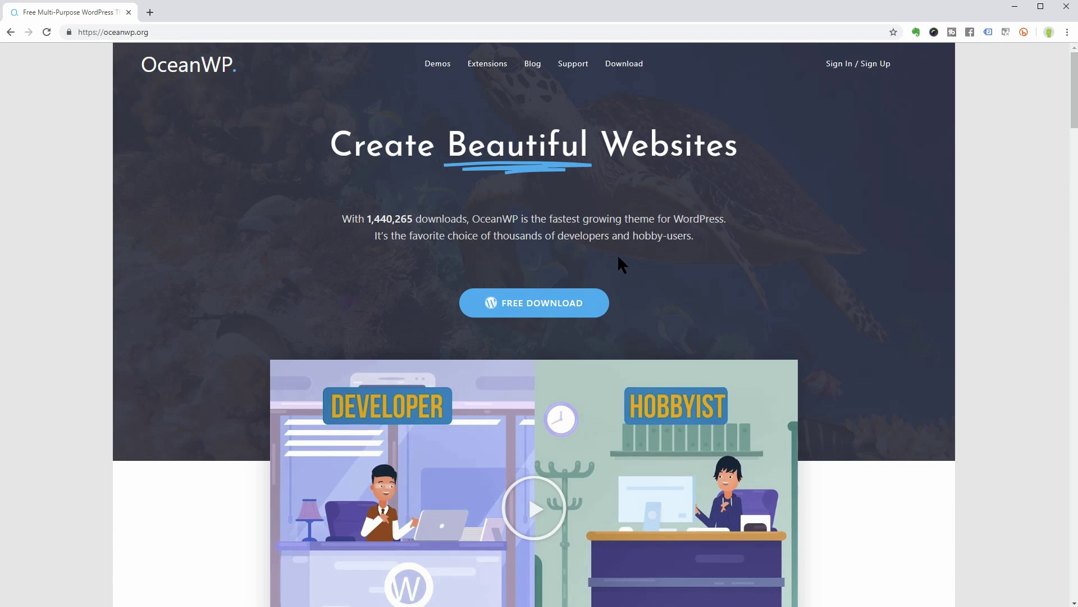
# Browse the OceanWP demos gallery and open the Gym Club demo's live preview in a new tab.
pyautogui.click(437, 64)
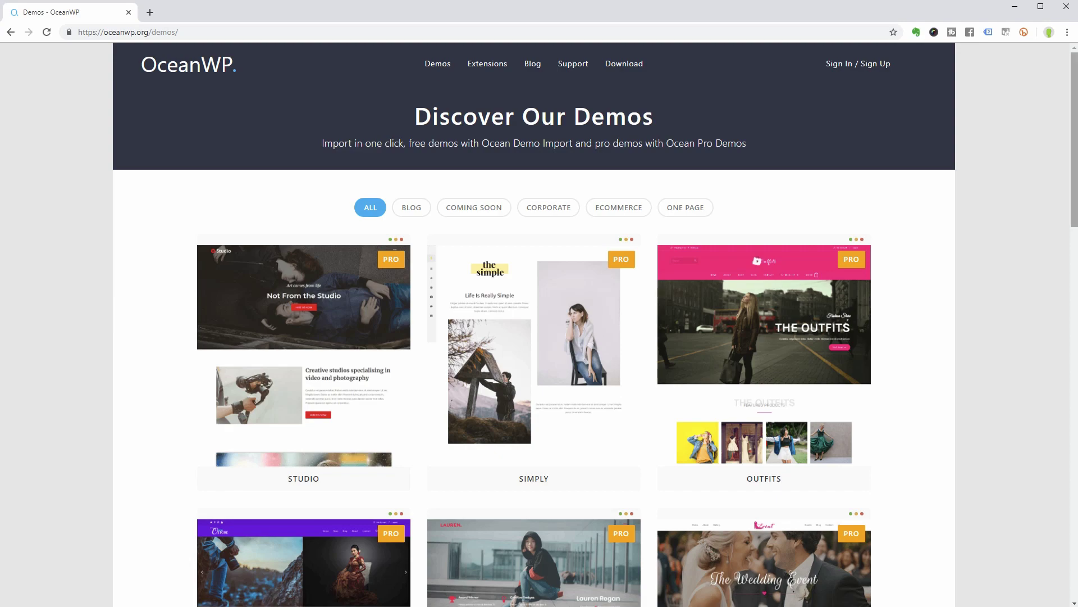
pyautogui.moveTo(1075, 157)
pyautogui.mouseDown()
pyautogui.moveTo(1074, 305)
pyautogui.moveTo(1058, 163)
pyautogui.mouseUp()
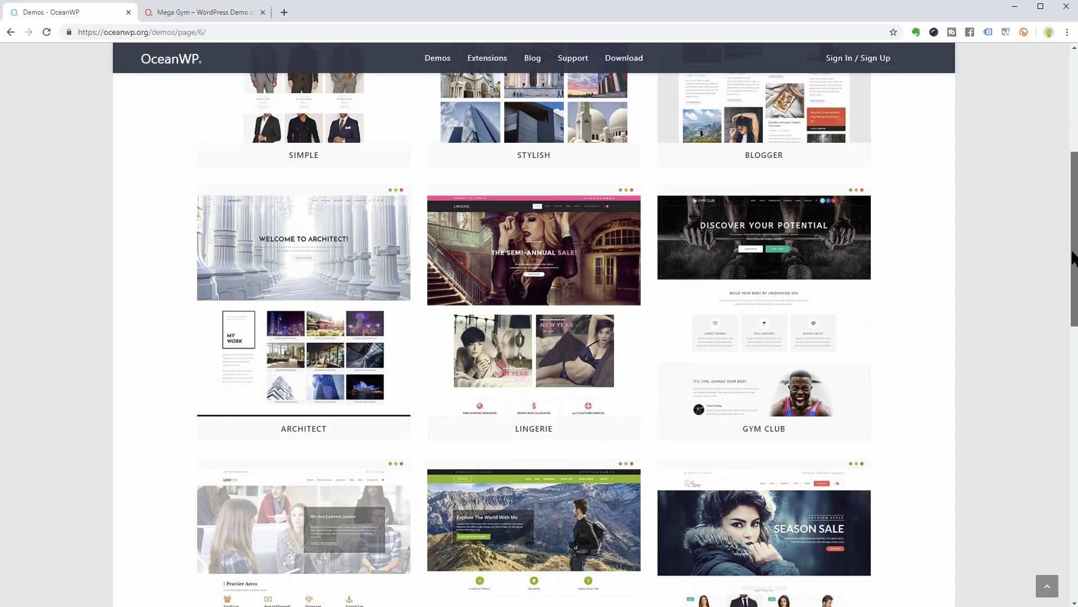
pyautogui.moveTo(1074, 243)
pyautogui.mouseDown()
pyautogui.moveTo(1073, 260)
pyautogui.moveTo(1073, 228)
pyautogui.mouseUp()
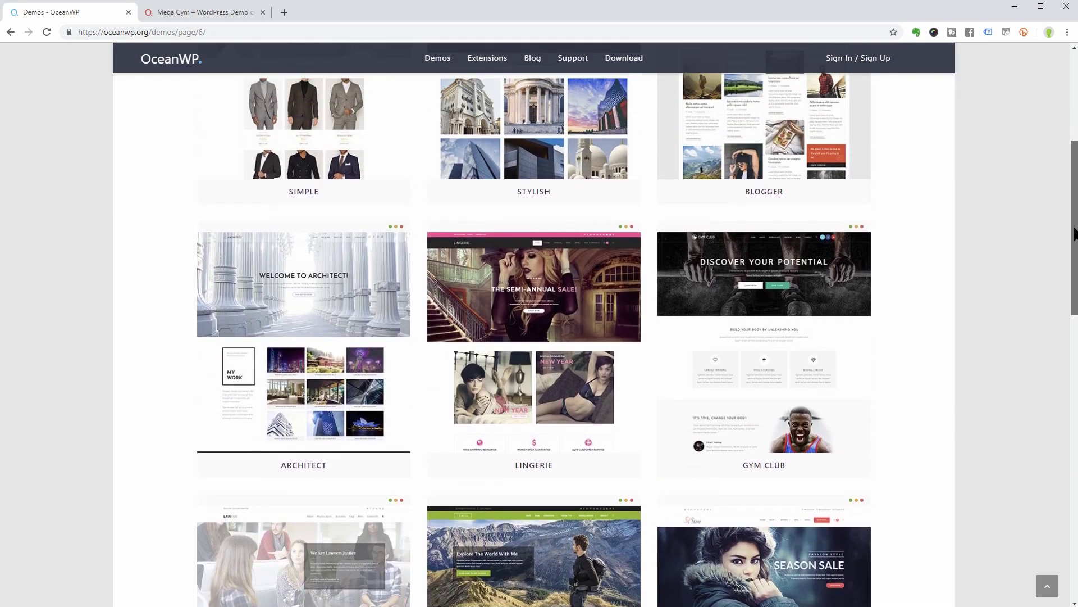
pyautogui.click(760, 347)
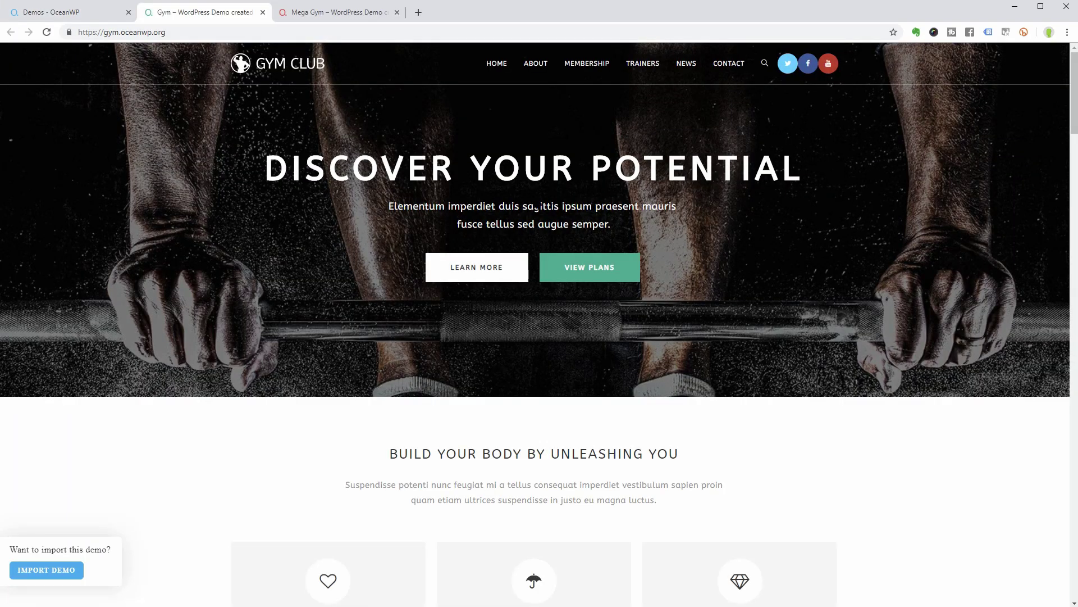
pyautogui.moveTo(1074, 111); pyautogui.dragTo(1076, 253)
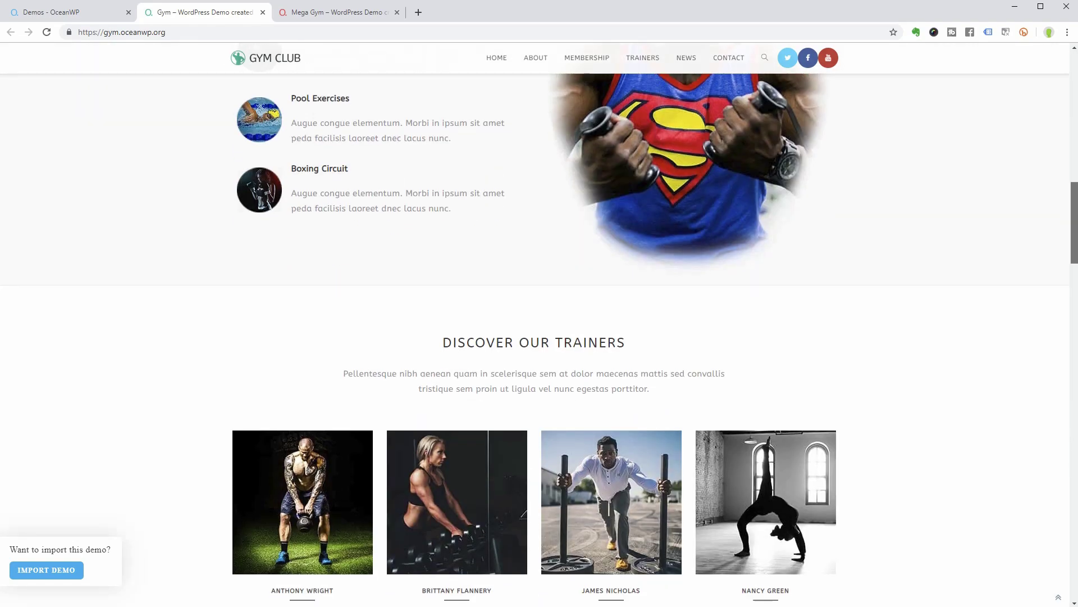
pyautogui.scroll(-4, 534, 337)
# Return to the OceanWP demos list and jump to page 6.
pyautogui.hotkey('ctrl', 'shift', 'Tab')
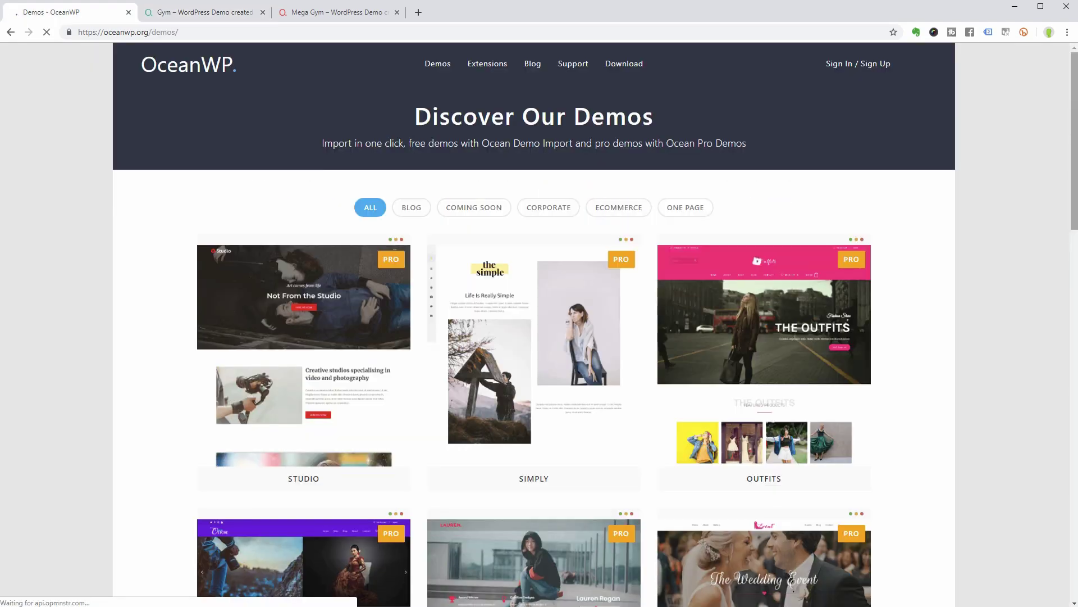
pyautogui.moveTo(1074, 181); pyautogui.dragTo(1074, 457)
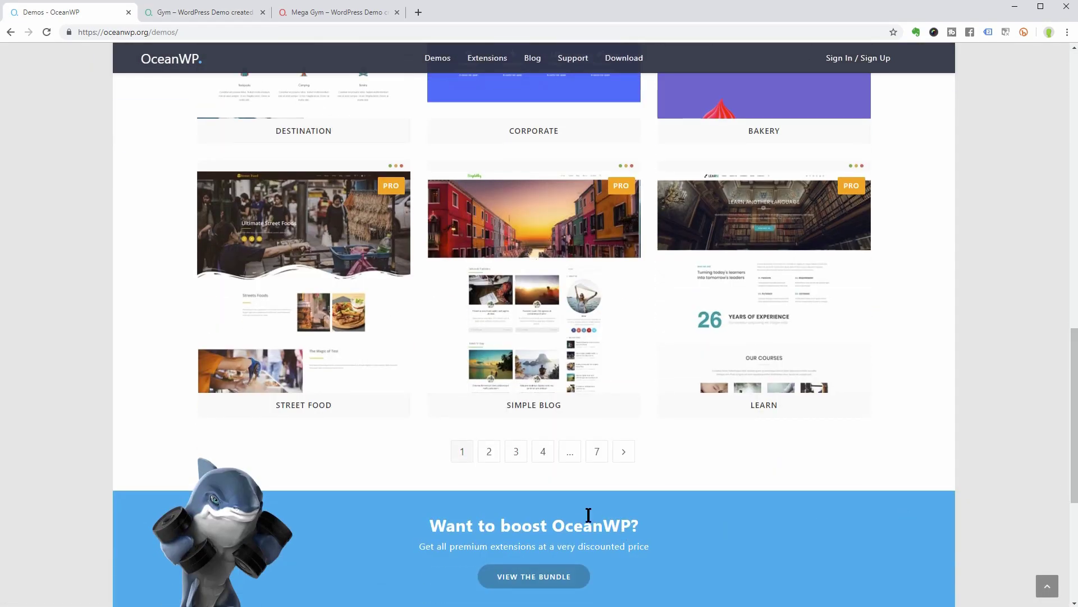
pyautogui.click(570, 452)
pyautogui.moveTo(1074, 146); pyautogui.dragTo(1074, 287)
# Review OceanWP's General Styling and General Settings, then open Typography > All Headings.
pyautogui.click(318, 346)
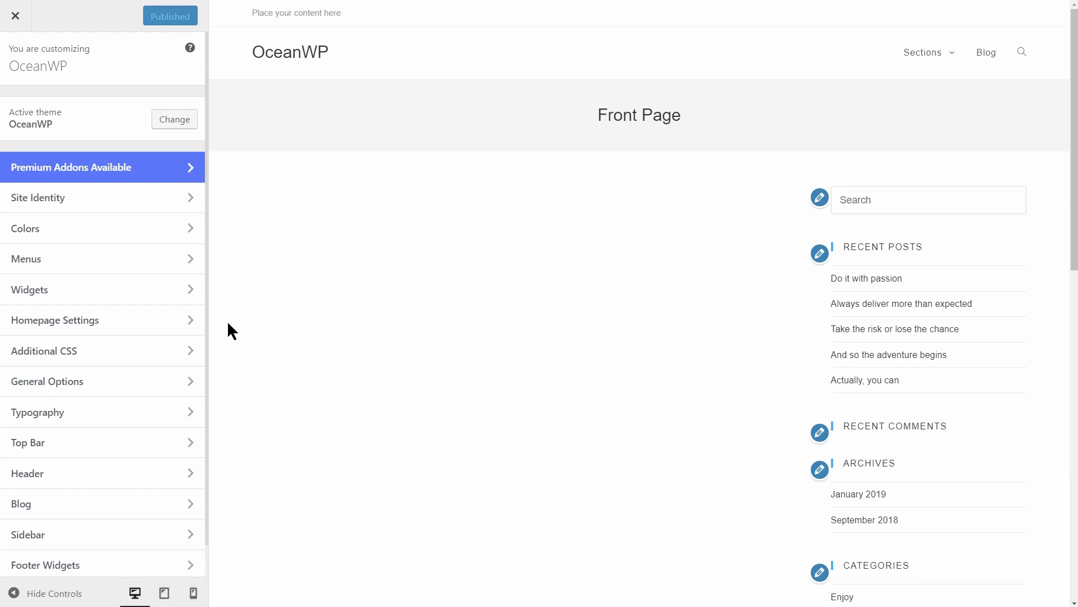
pyautogui.click(195, 382)
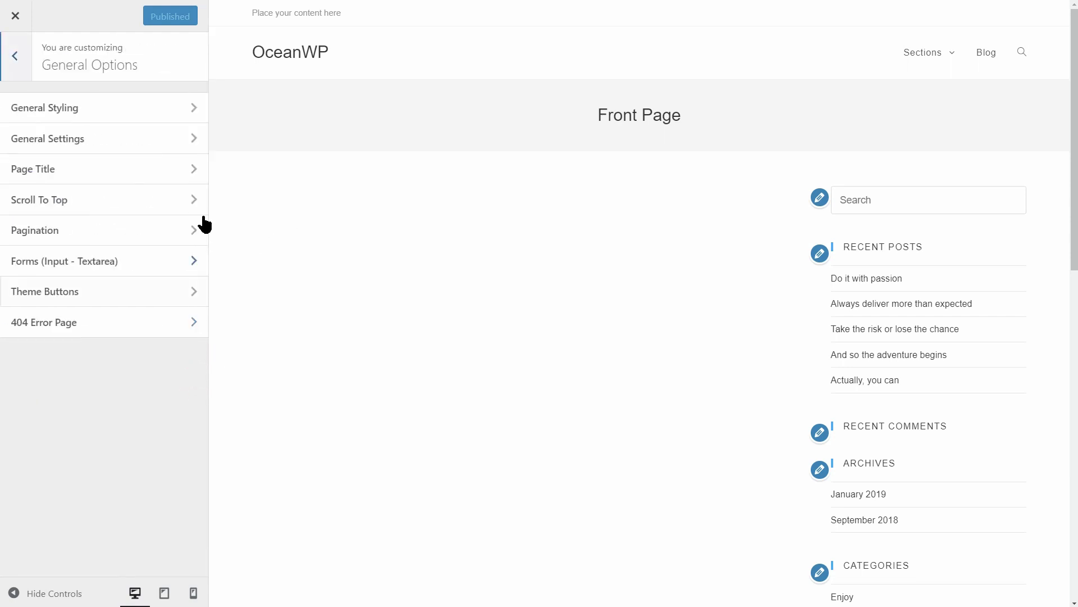
pyautogui.click(192, 111)
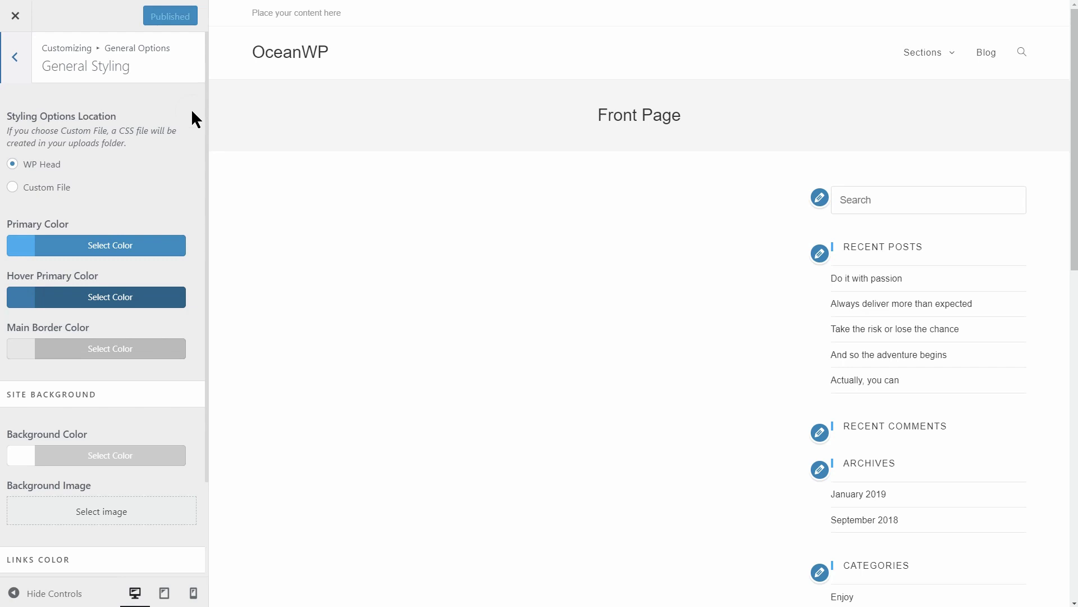
pyautogui.click(14, 57)
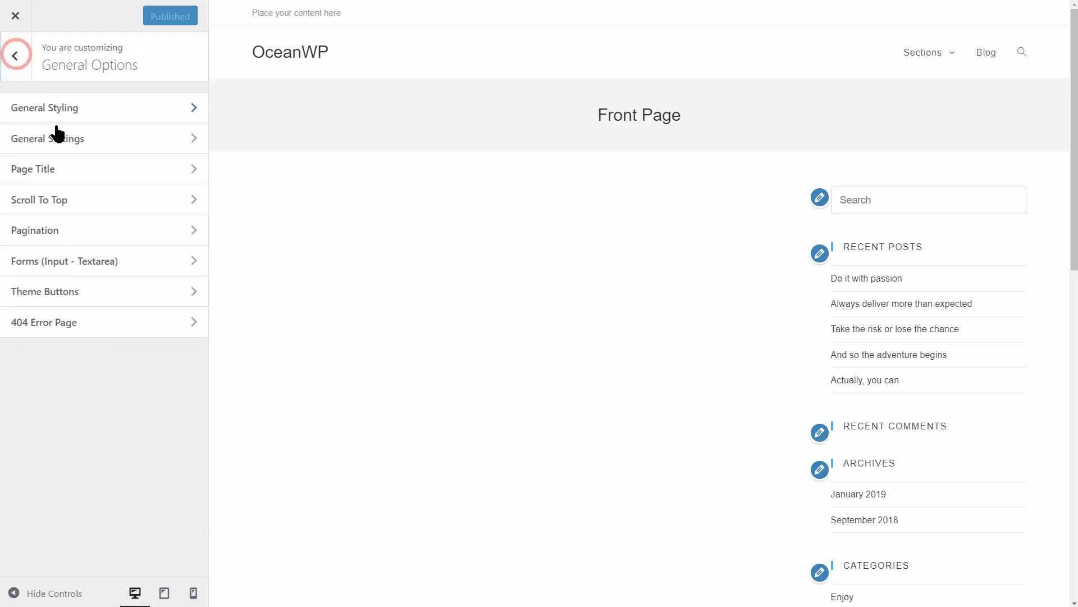
pyautogui.click(109, 140)
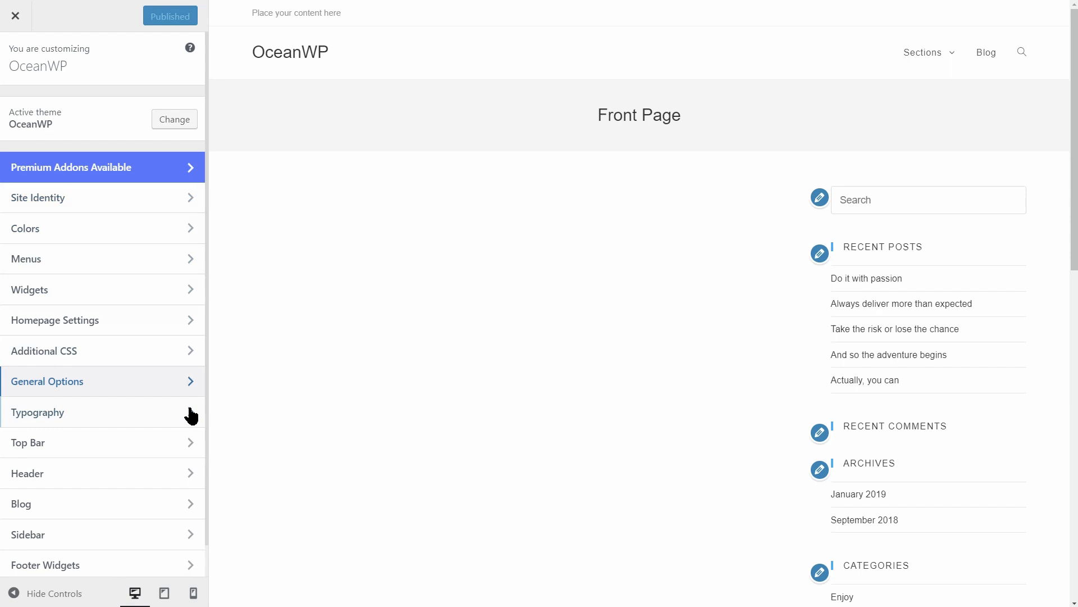
pyautogui.click(187, 413)
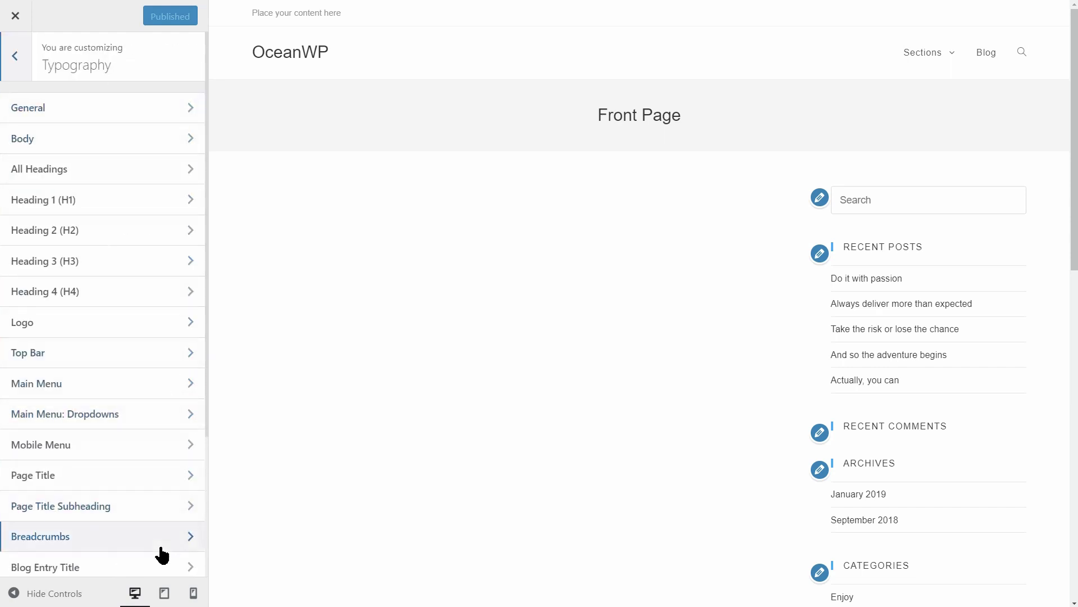
pyautogui.click(180, 168)
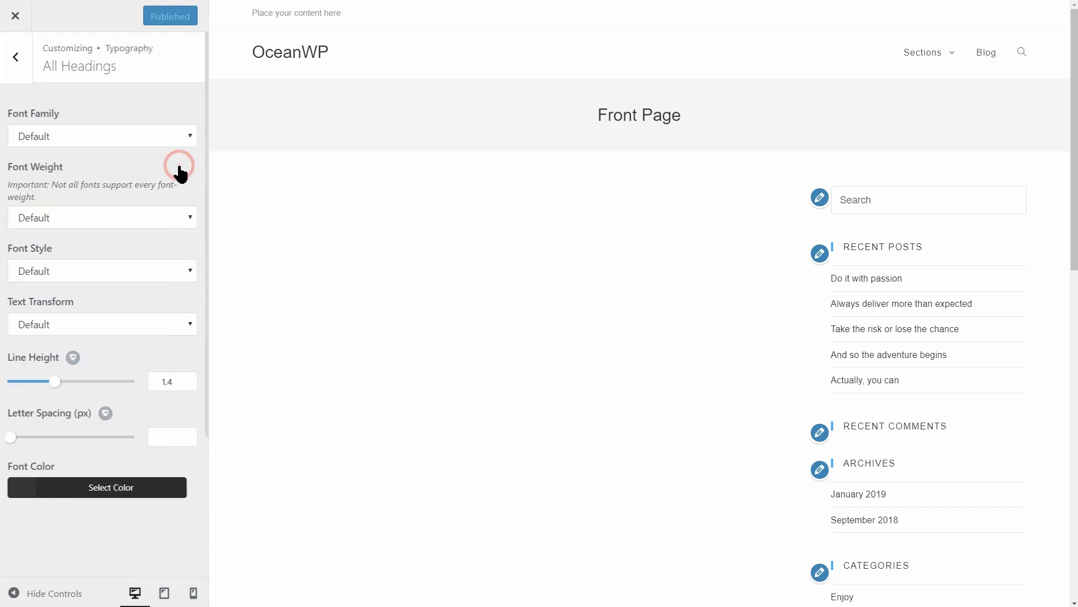
# Filter Astra's starter sites by Beaver Builder, then Gutenberg, and finally Elementor.
pyautogui.click(16, 60)
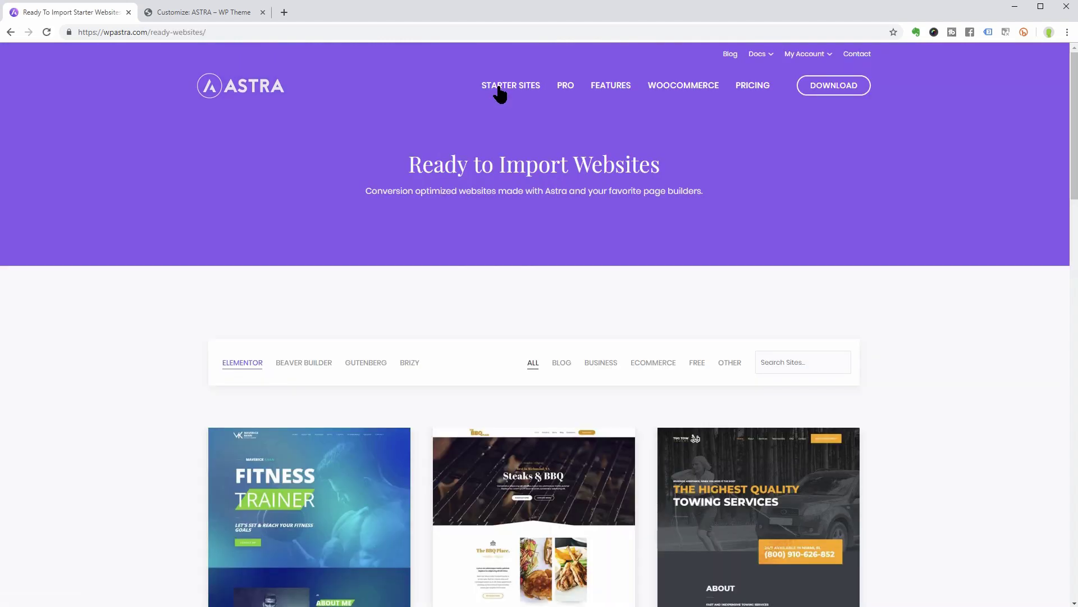
pyautogui.scroll(-5, 539, 326)
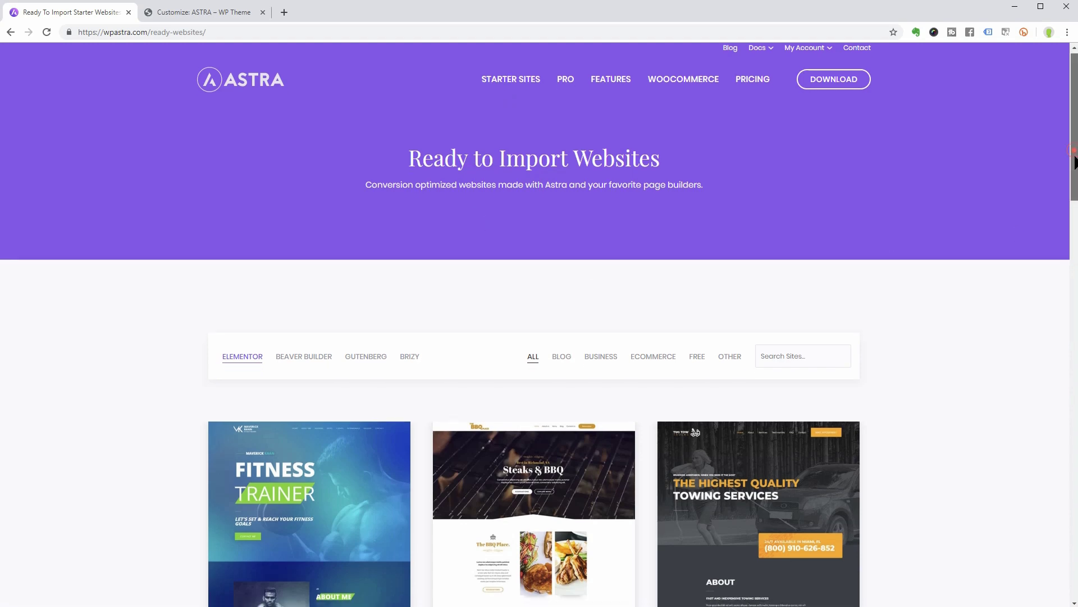
pyautogui.scroll(-1, 539, 326)
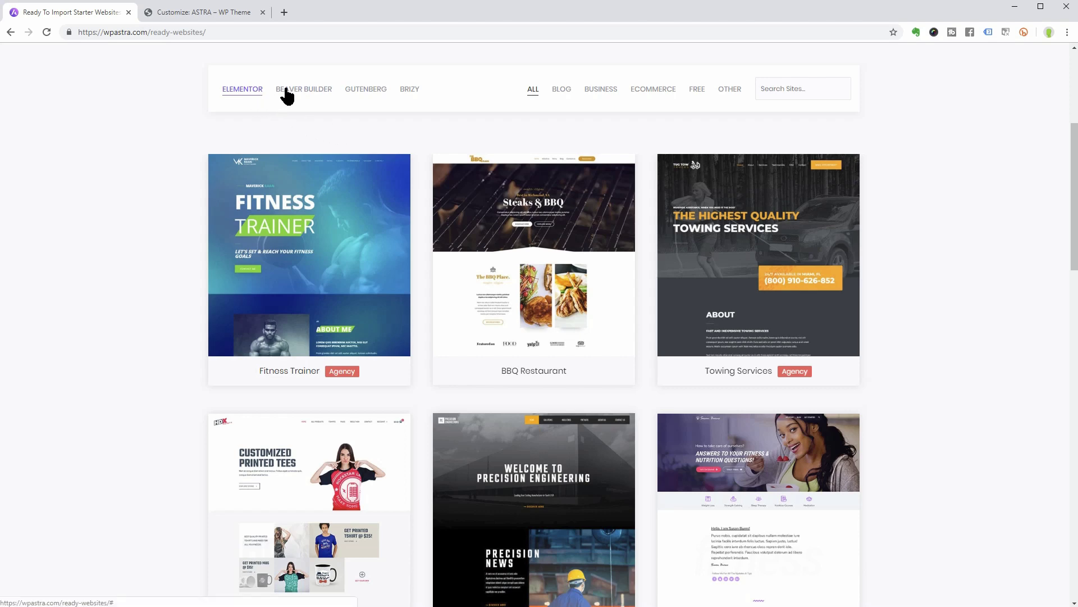
pyautogui.click(286, 90)
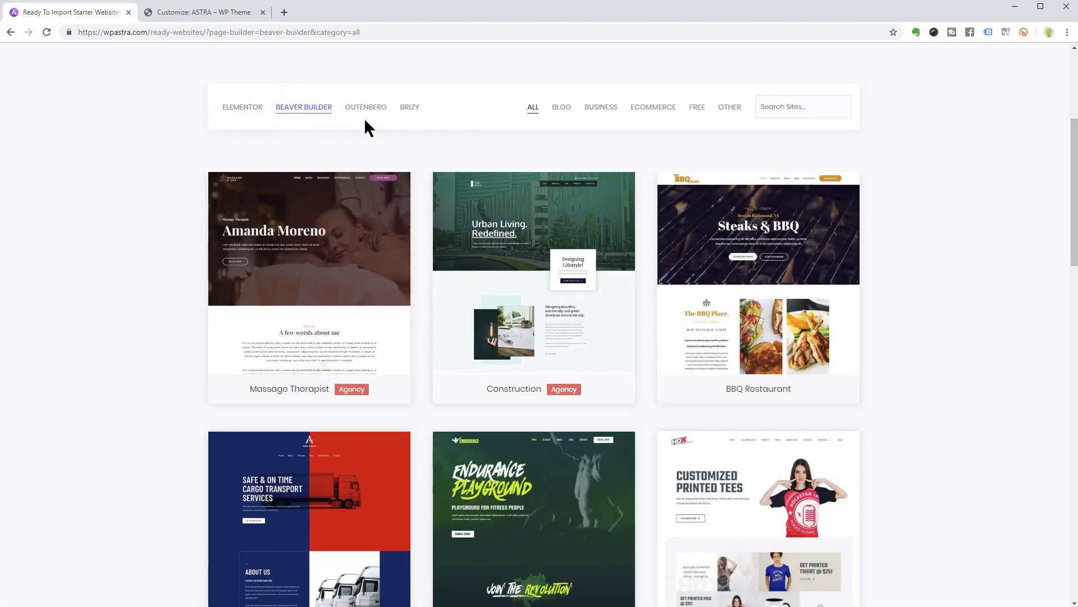
pyautogui.click(367, 111)
pyautogui.click(243, 111)
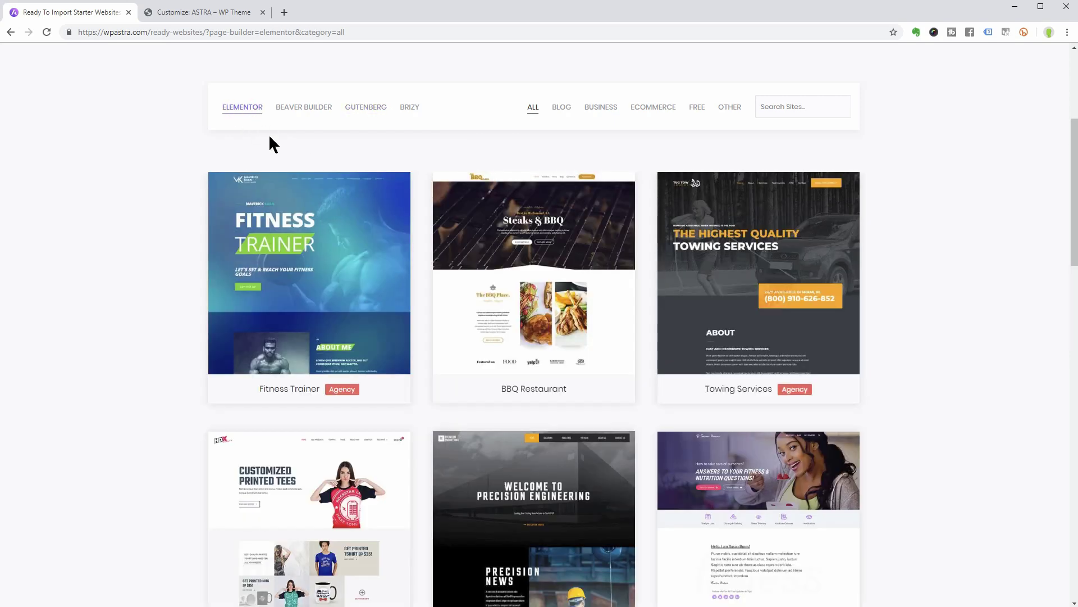
# Open the BBQ Restaurant starter site demo in a new tab and scroll through it.
pyautogui.moveTo(542, 281)
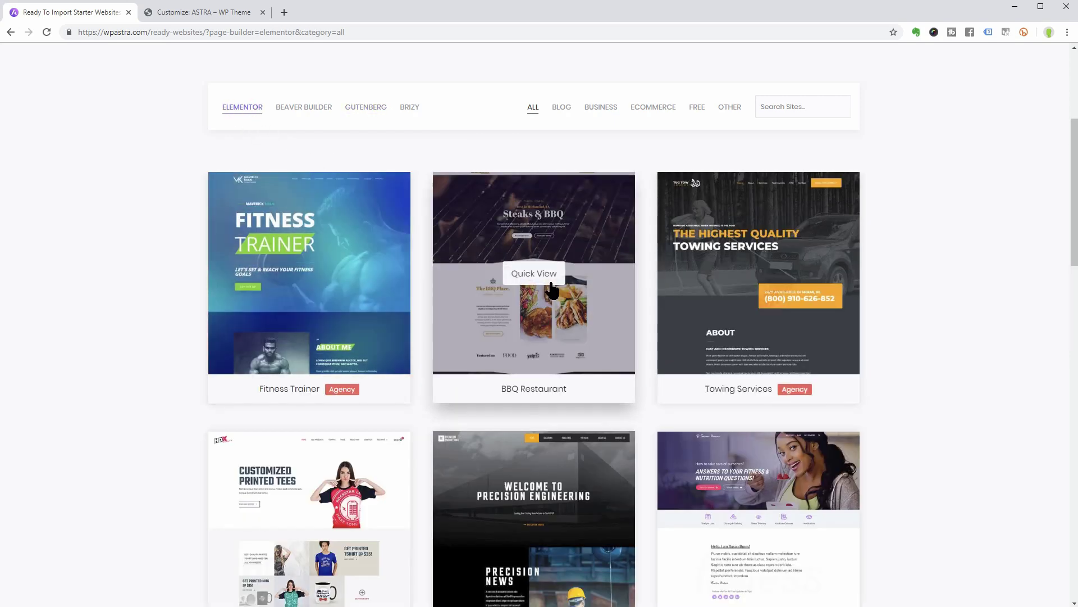
pyautogui.click(545, 280)
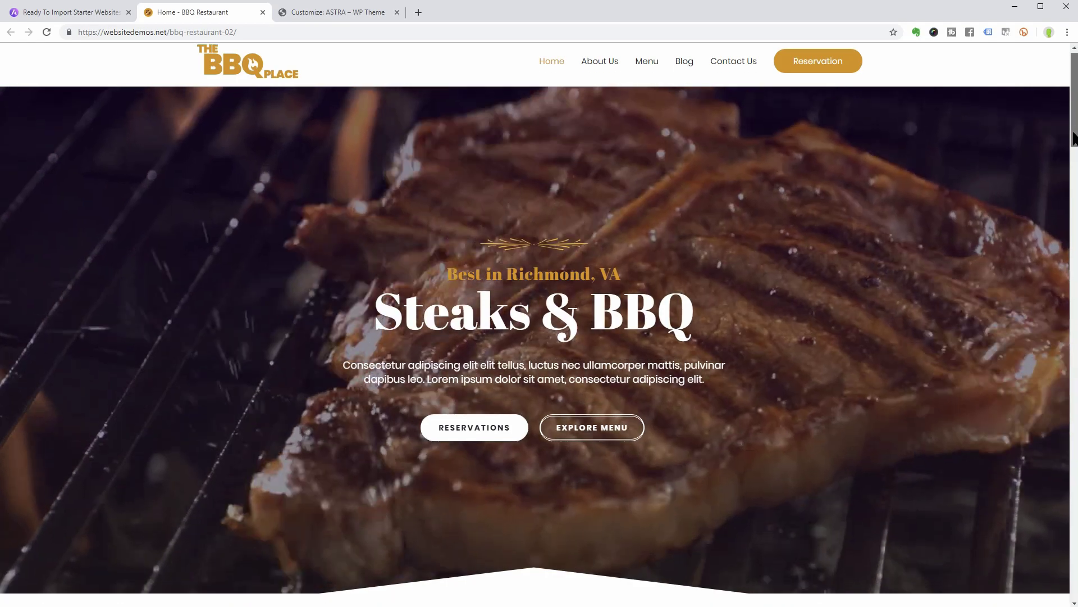
pyautogui.moveTo(1074, 125); pyautogui.dragTo(1073, 315)
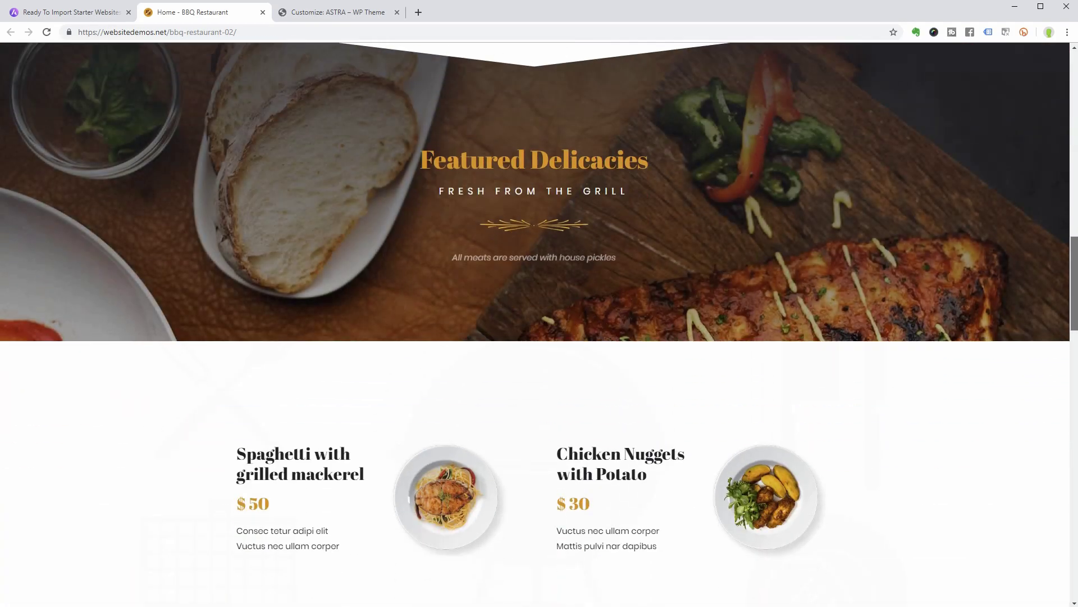
# Return to the starter sites list and open the Life Coach demo for preview.
pyautogui.hotkey('ctrl', 'shift', 'Tab')
pyautogui.moveTo(1073, 191); pyautogui.dragTo(1074, 320)
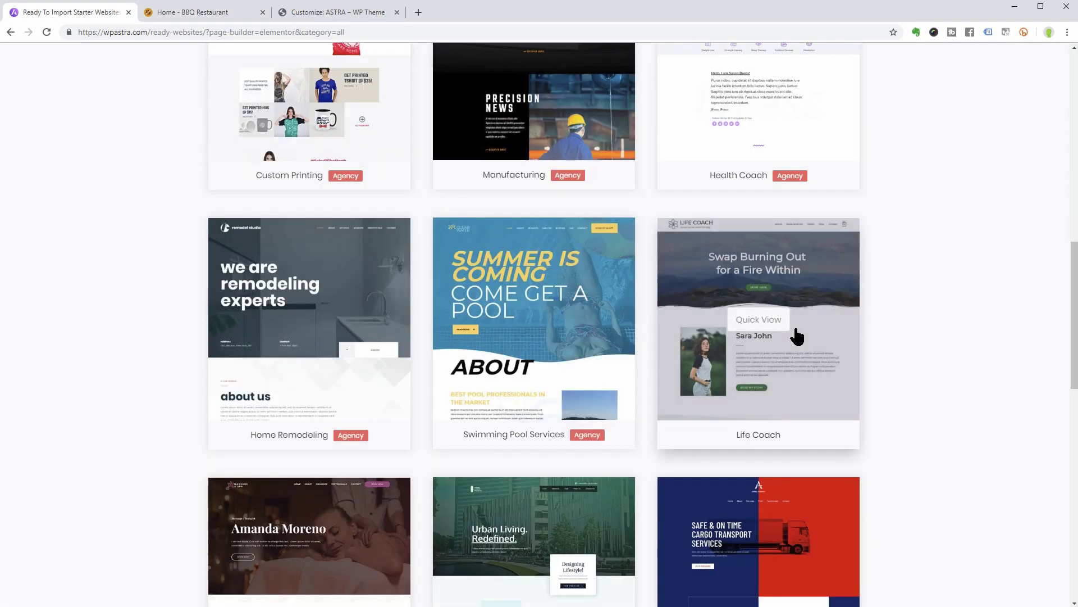
pyautogui.click(768, 325)
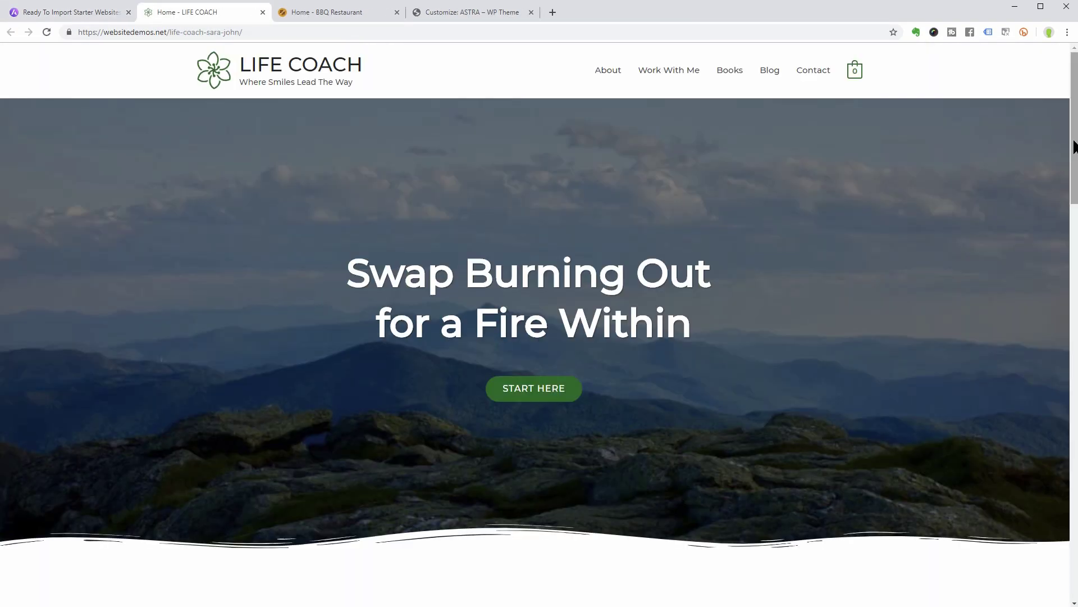
pyautogui.moveTo(1074, 147); pyautogui.dragTo(1055, 130)
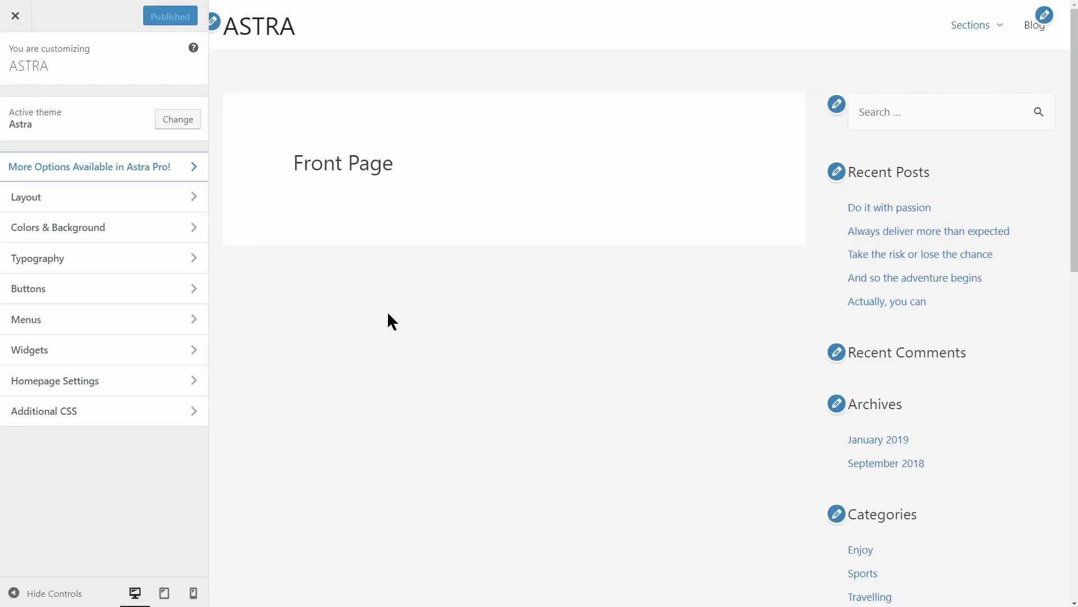
pyautogui.click(192, 228)
pyautogui.click(187, 111)
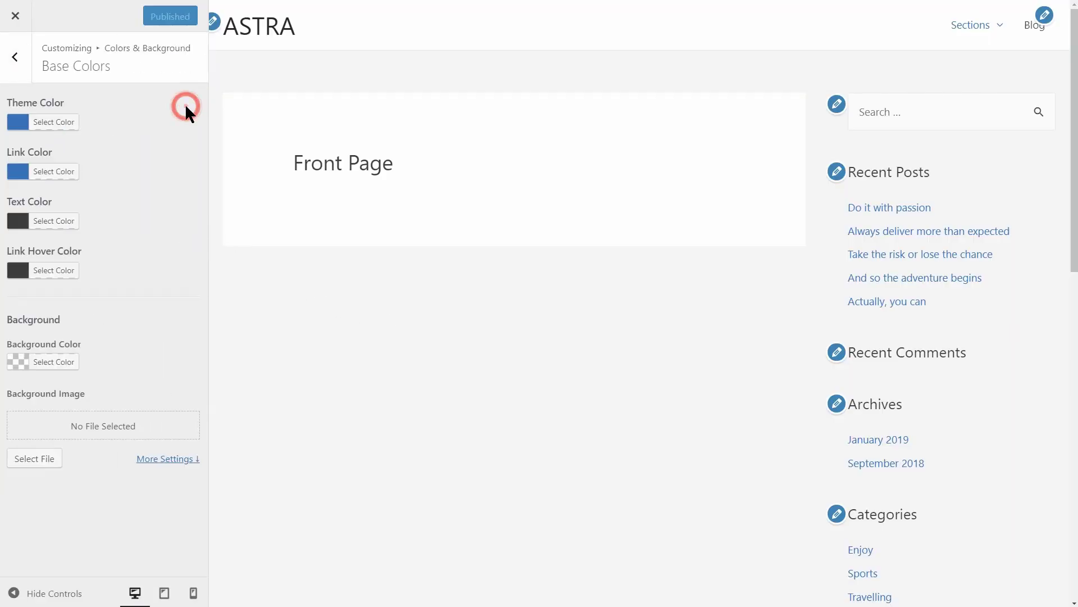
pyautogui.click(21, 68)
pyautogui.click(147, 138)
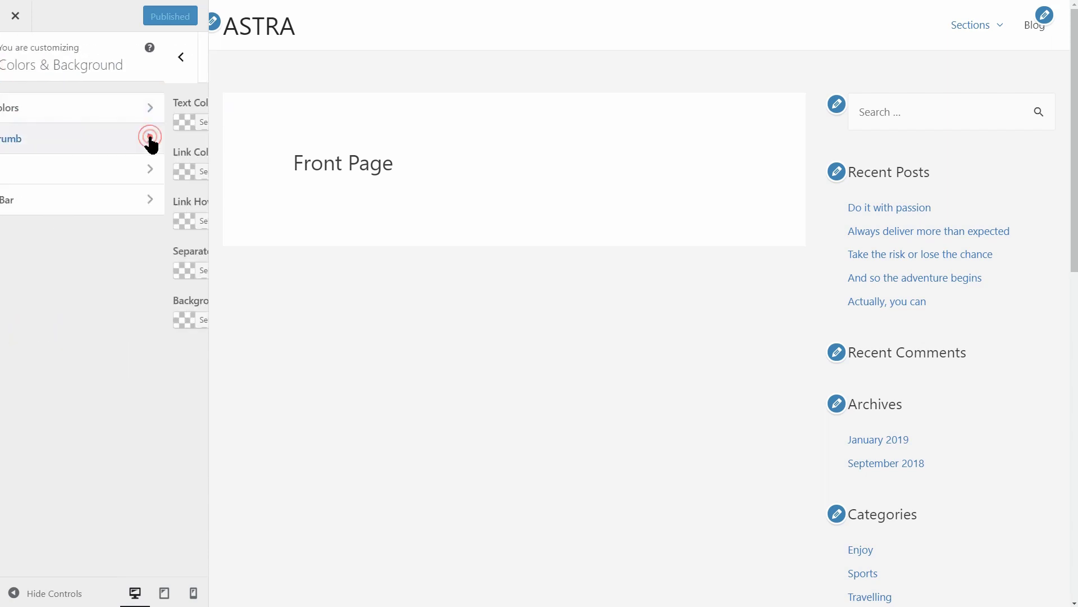
pyautogui.click(23, 66)
pyautogui.click(21, 65)
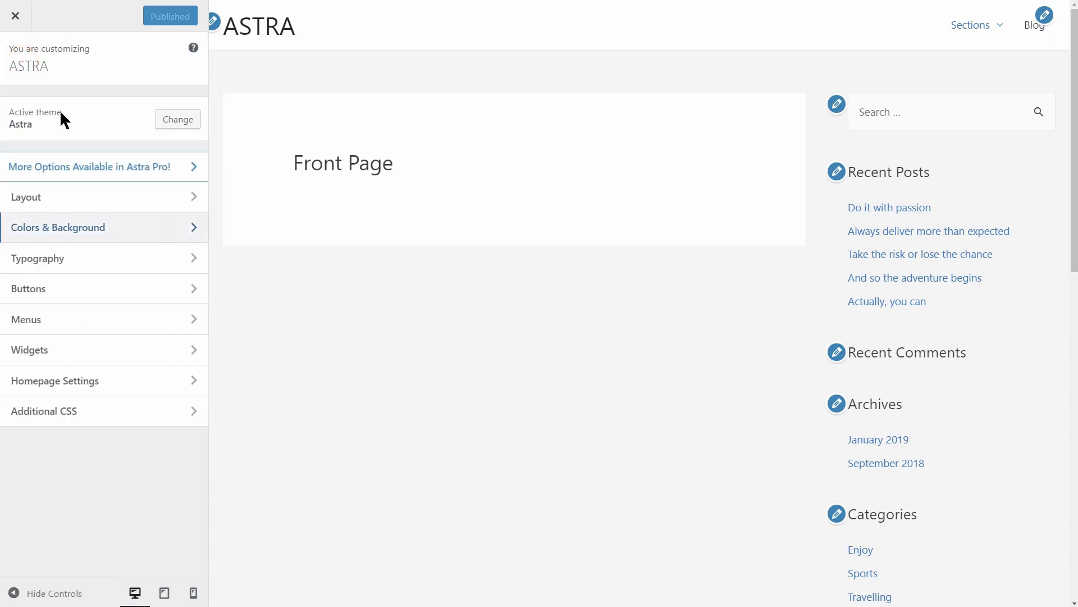
pyautogui.click(188, 259)
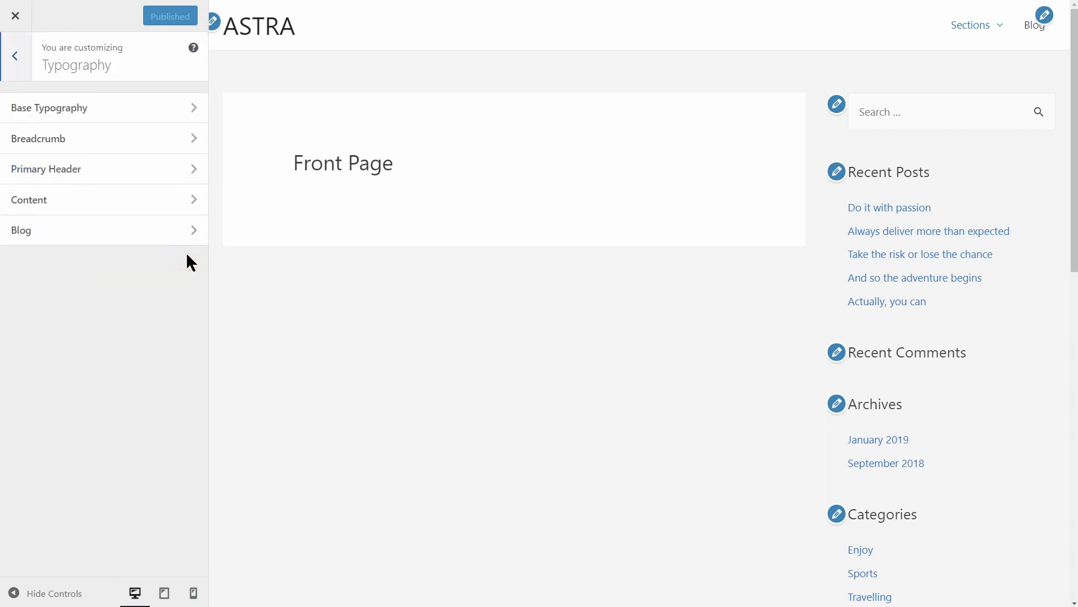
pyautogui.click(15, 61)
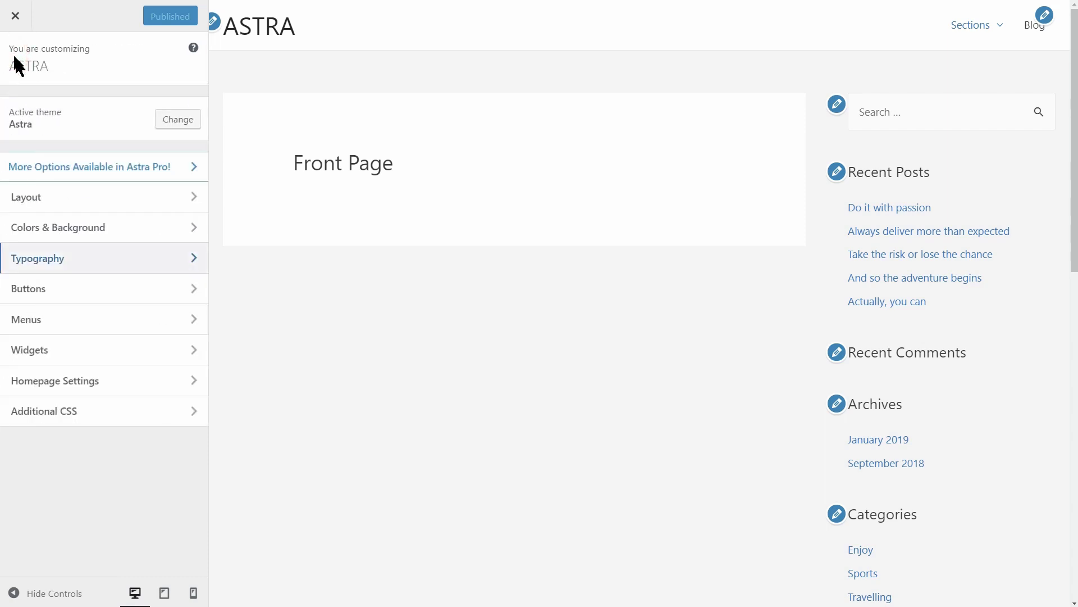
pyautogui.click(184, 281)
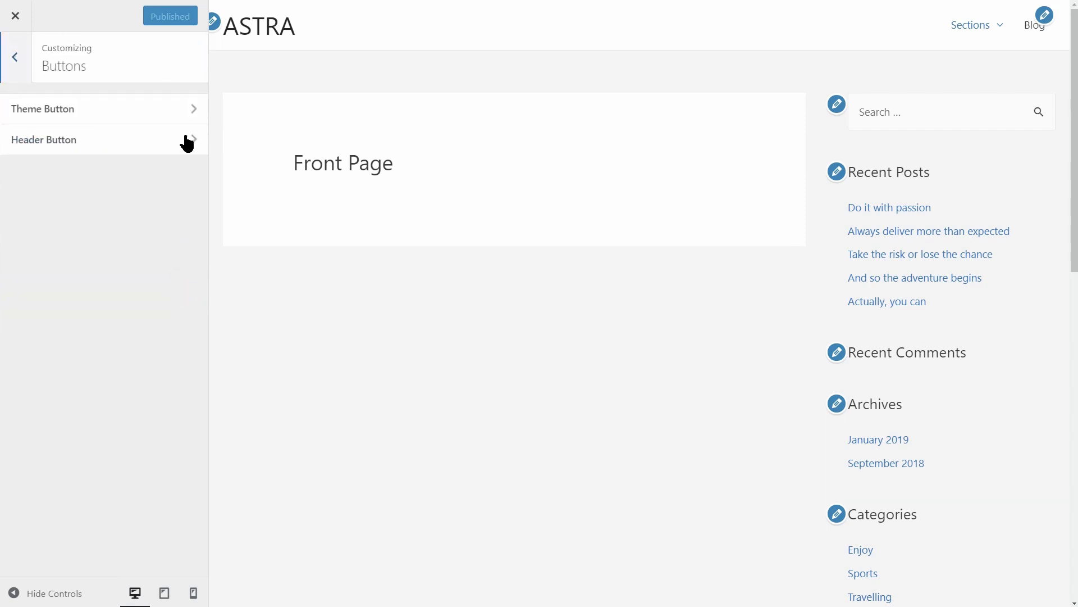
pyautogui.click(186, 111)
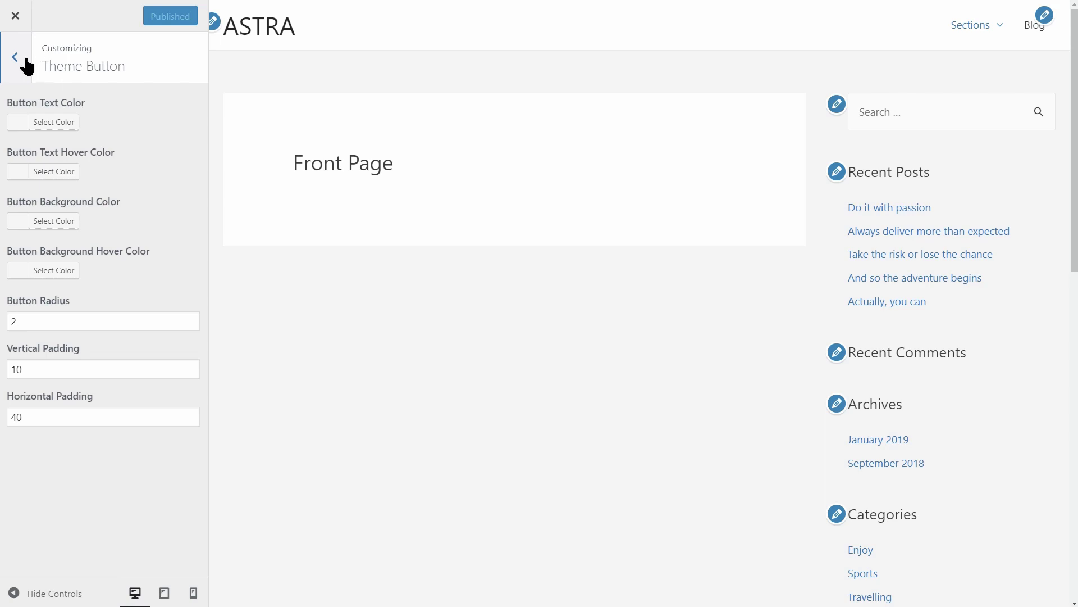
pyautogui.click(25, 59)
pyautogui.click(25, 60)
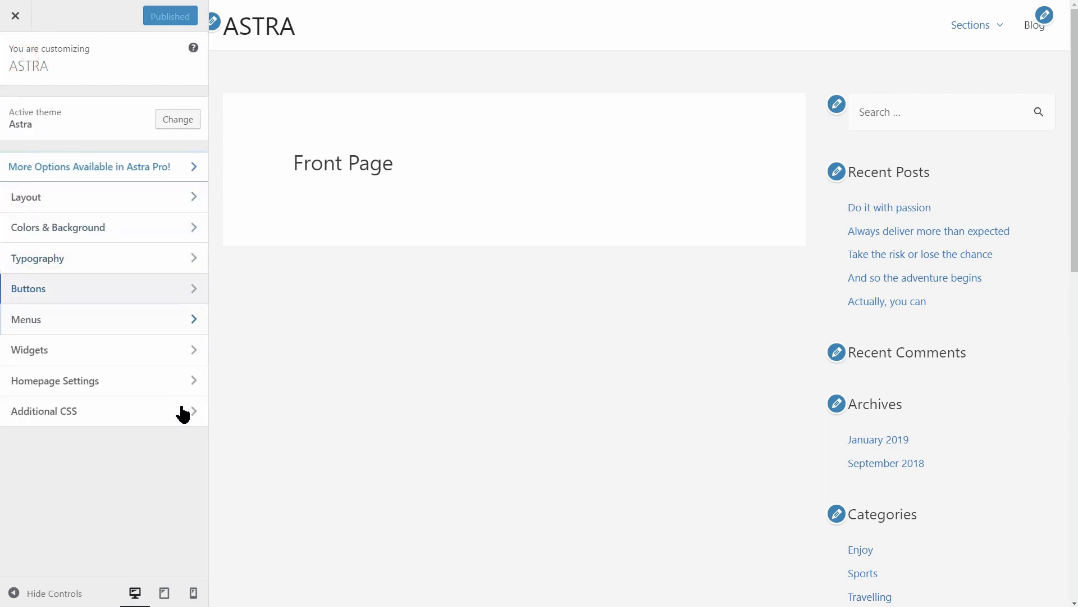